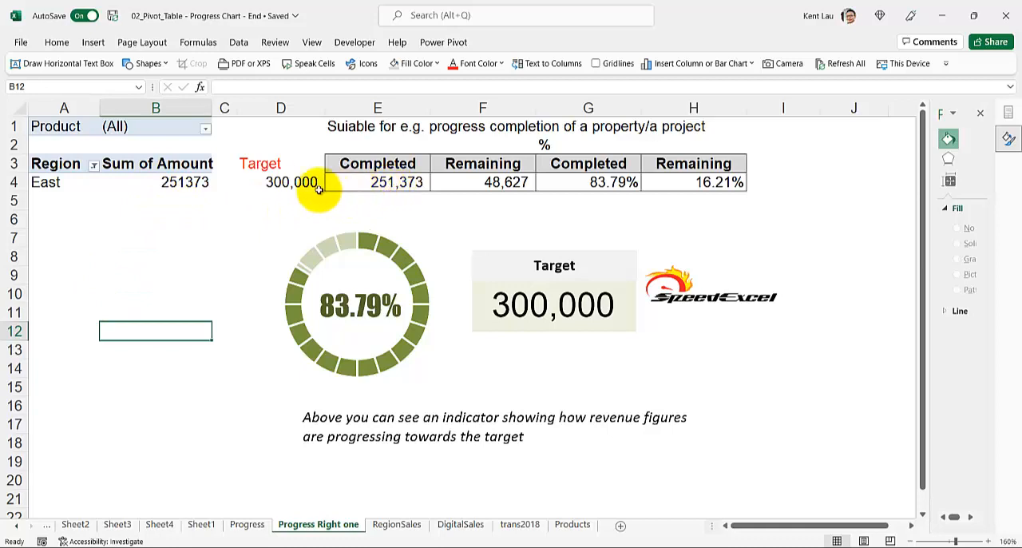
# Step: Inspect the target value in D4 and the formulas behind Completed, Remaining and Completed % in E4, F4 and G4
pyautogui.click(283, 182)
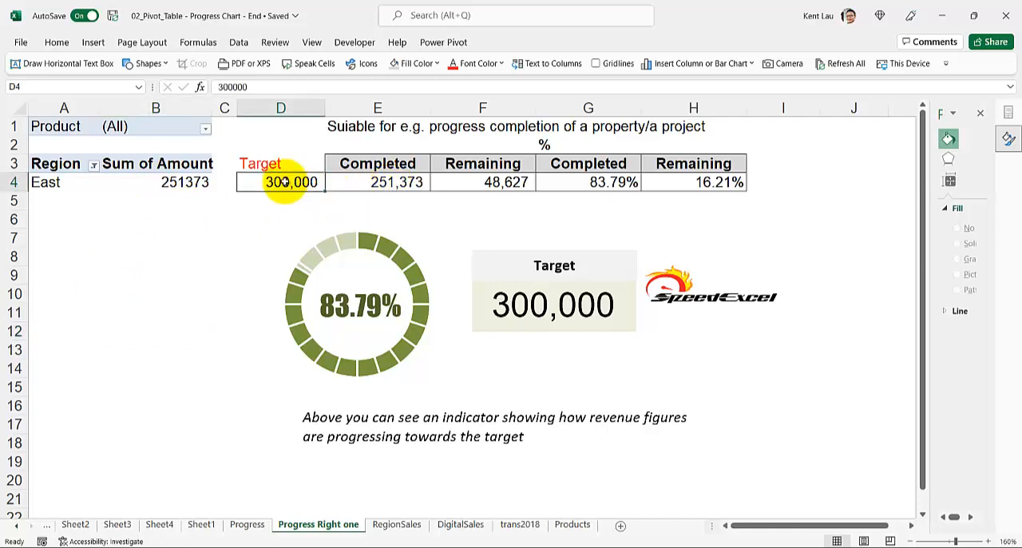
pyautogui.click(365, 182)
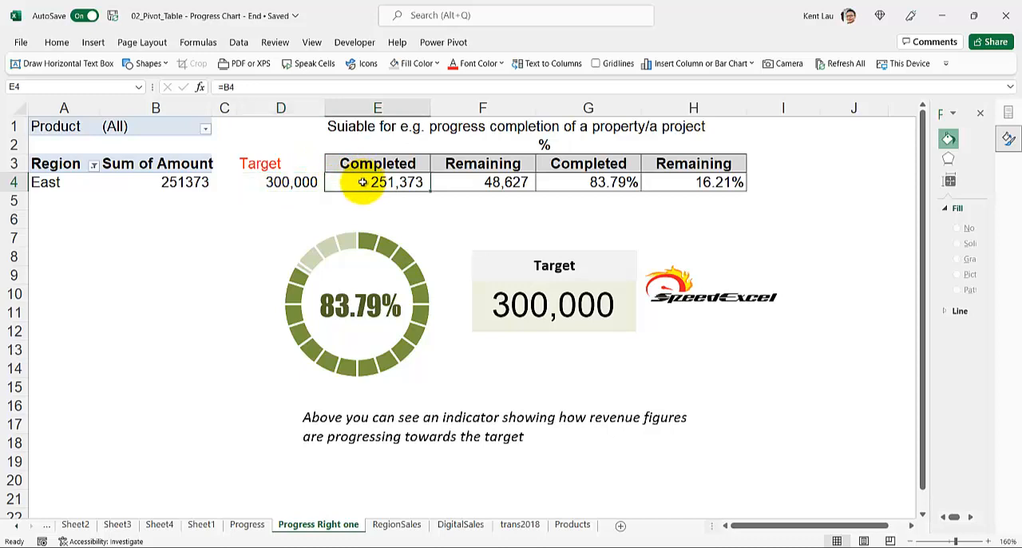
pyautogui.moveTo(164, 182)
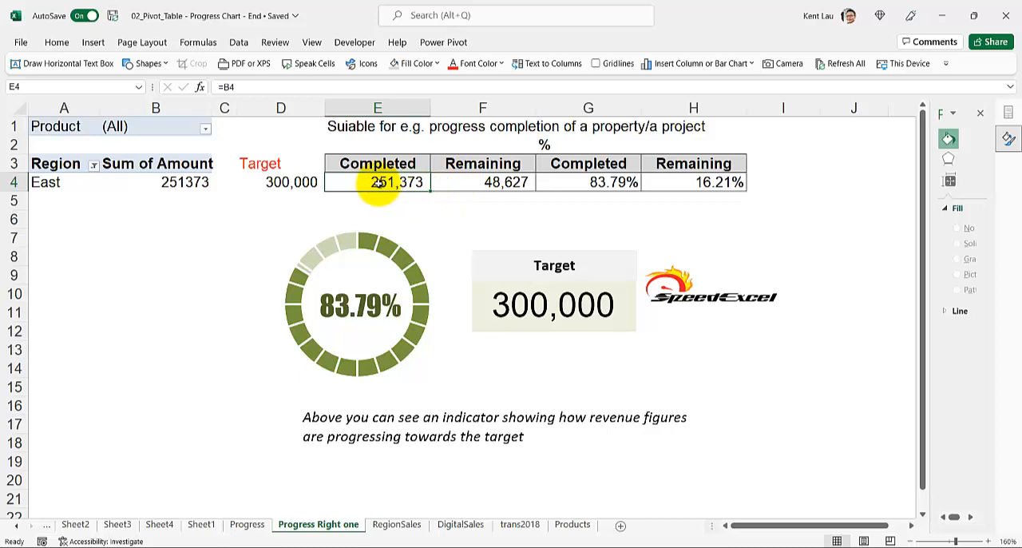
pyautogui.click(494, 183)
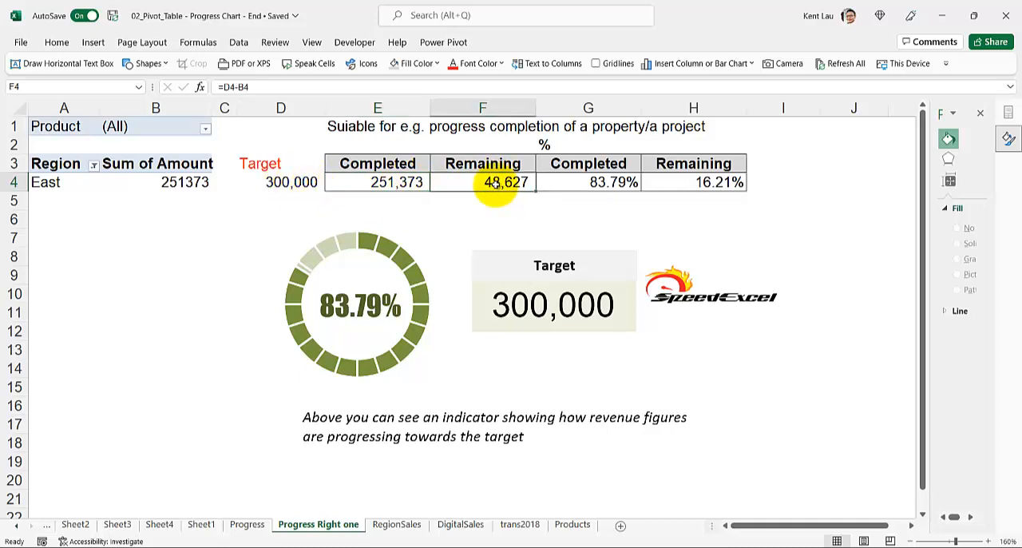
pyautogui.click(570, 183)
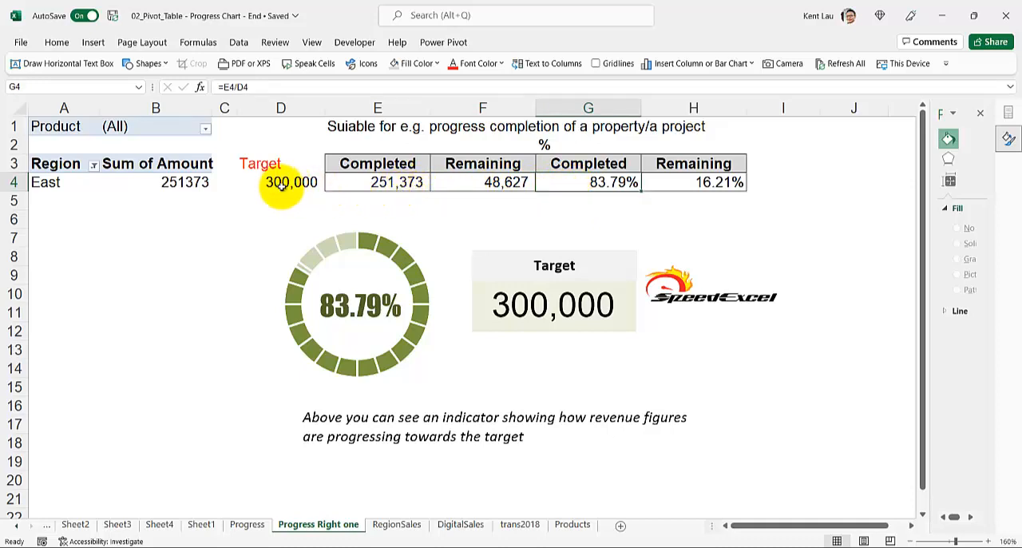
pyautogui.click(141, 275)
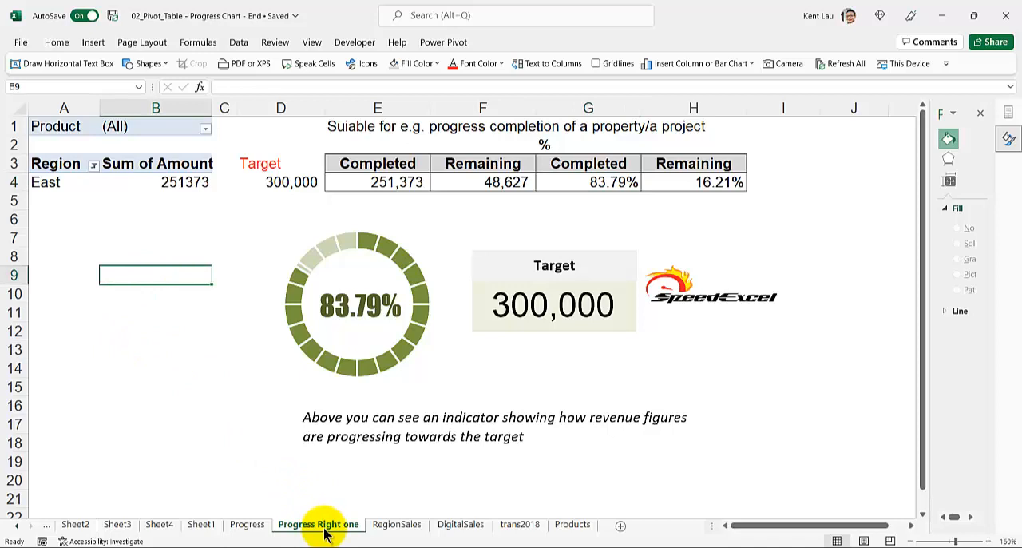
# Step: Duplicate the "Progress Right one" sheet and delete the doughnut chart and its percentage text box from the copy
pyautogui.keyDown('ctrl'); pyautogui.moveTo(323, 533); pyautogui.dragTo(403, 530); pyautogui.keyUp('ctrl')
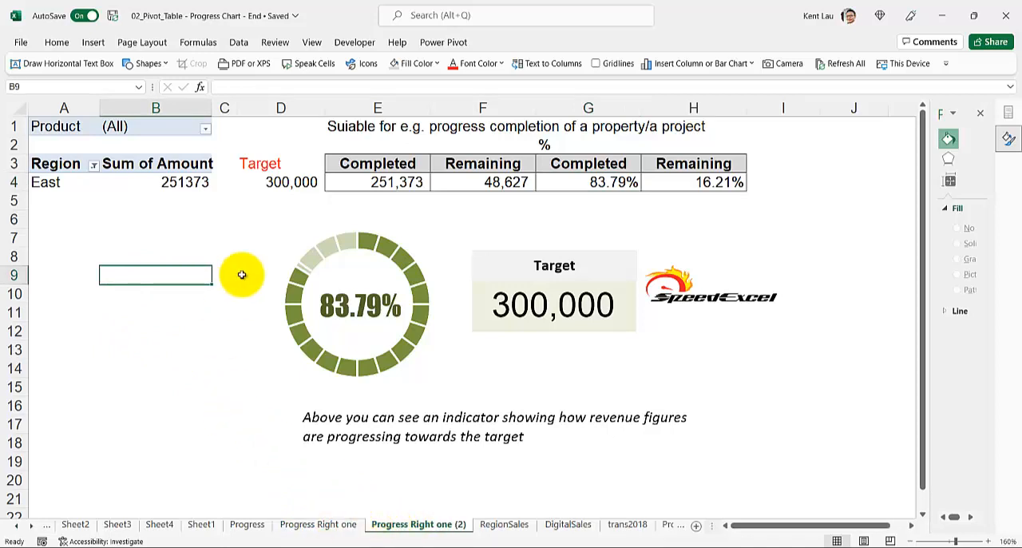
pyautogui.click(327, 238)
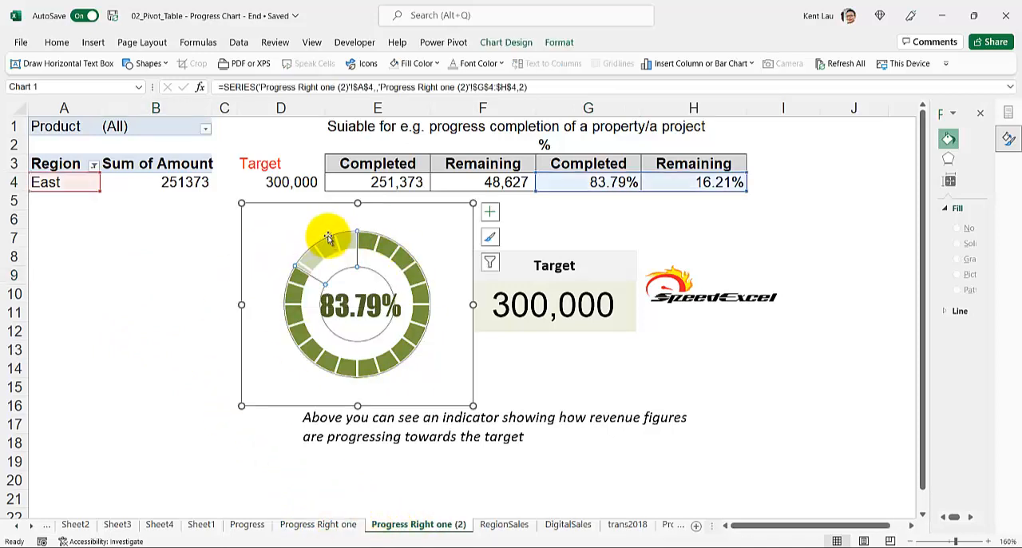
pyautogui.click(292, 212)
pyautogui.click(283, 232)
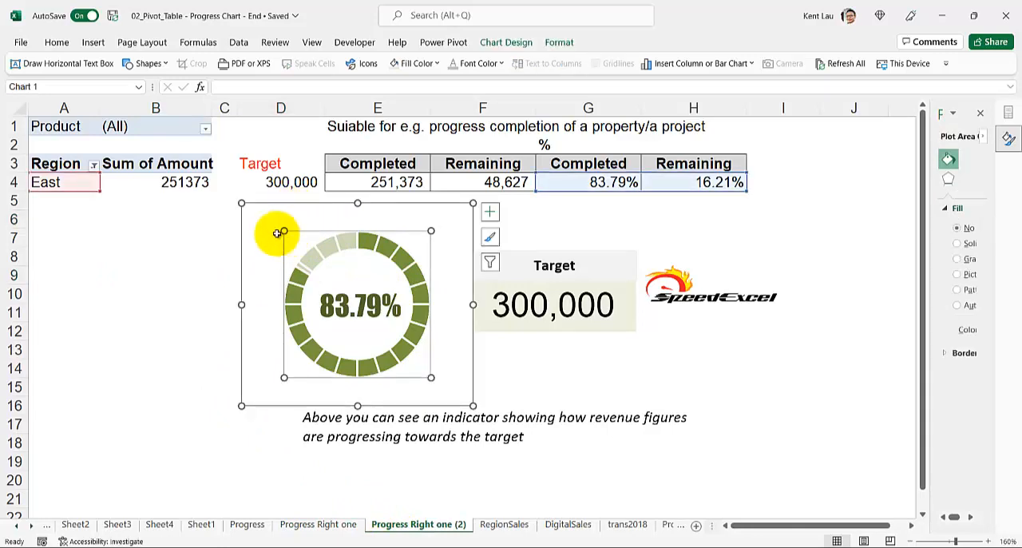
pyautogui.click(241, 230)
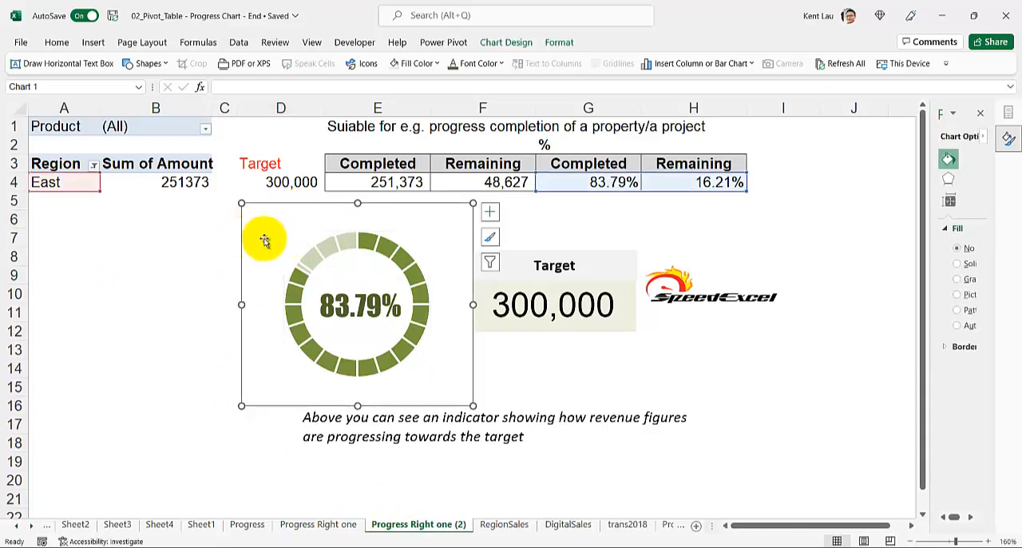
pyautogui.press('Delete')
pyautogui.click(407, 304)
pyautogui.press('Delete')
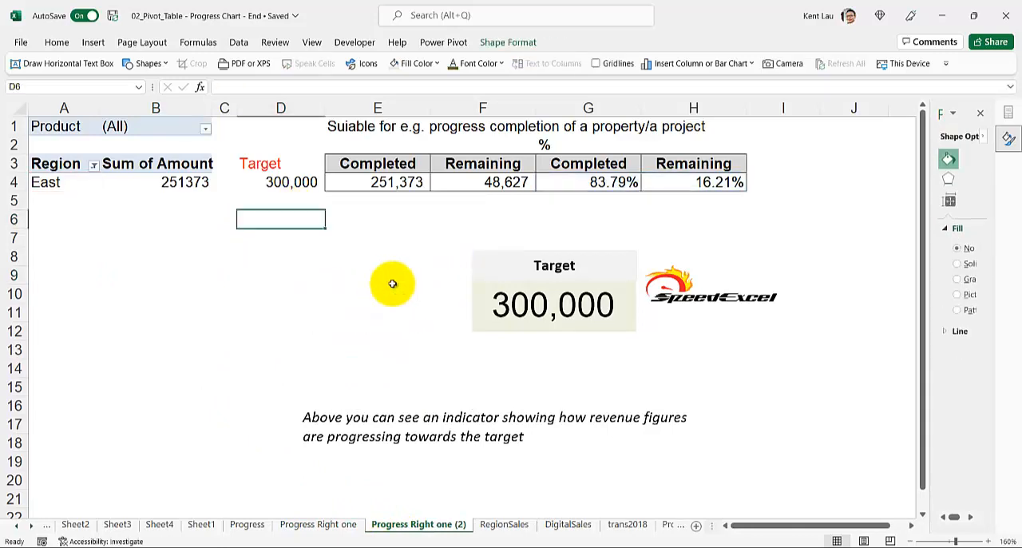
# Step: Insert an empty doughnut chart and place it below the pivot table, about 5.8 cm high and 7.4 cm wide
pyautogui.click(490, 251)
pyautogui.click(315, 242)
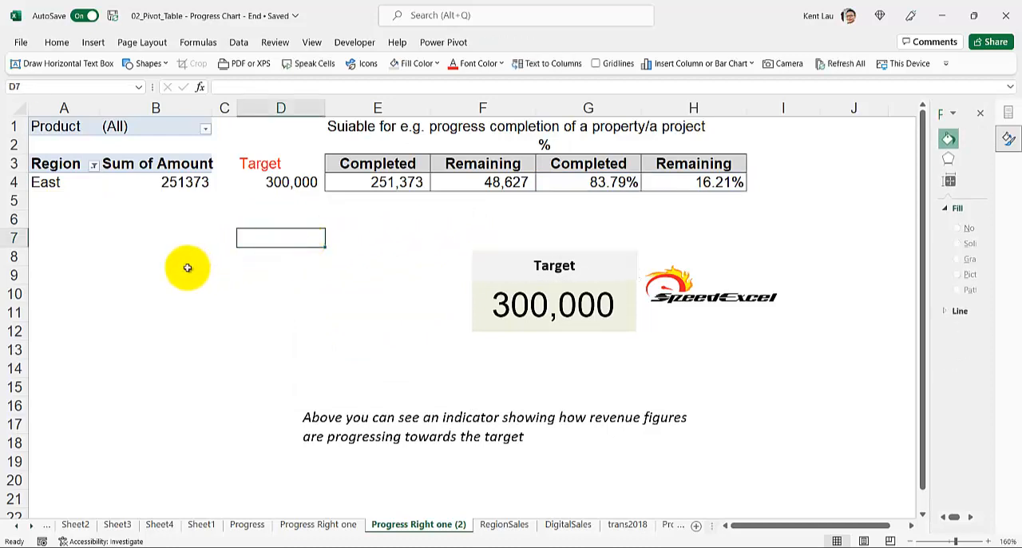
pyautogui.click(153, 218)
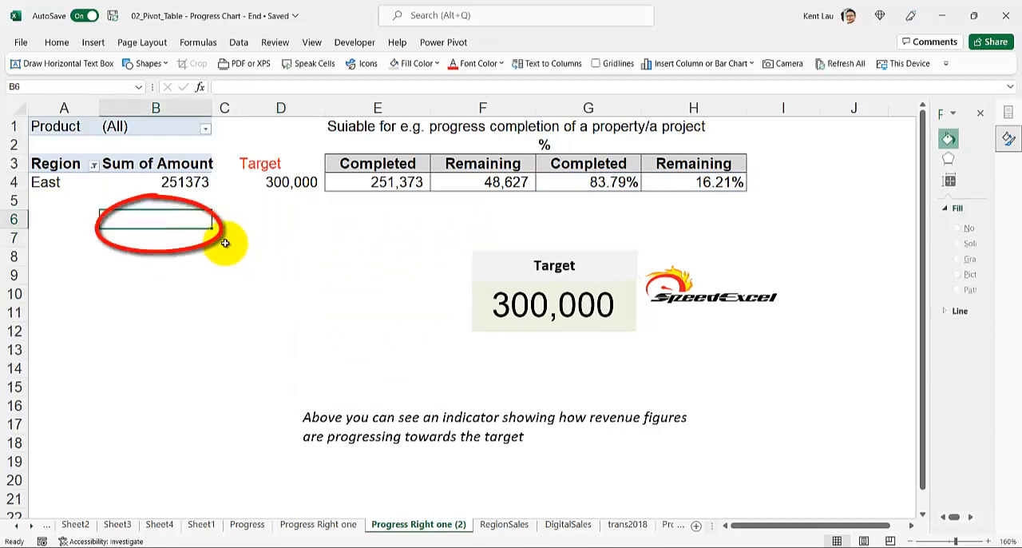
pyautogui.click(251, 224)
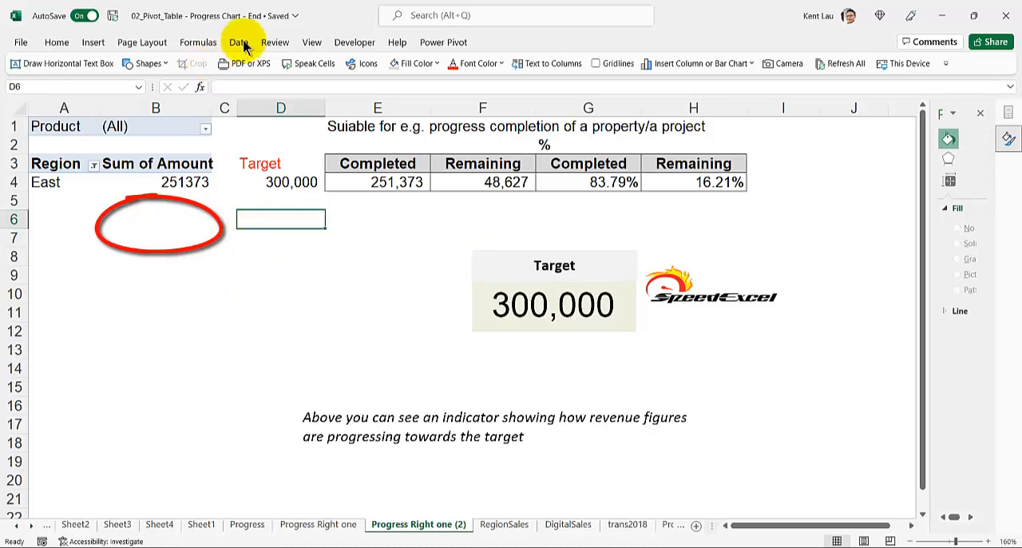
pyautogui.click(92, 43)
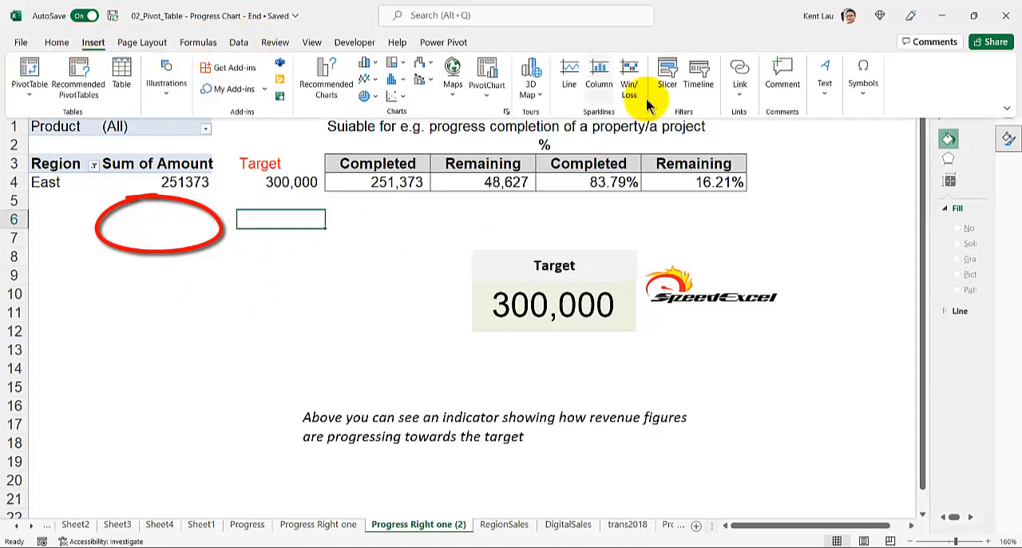
pyautogui.click(366, 96)
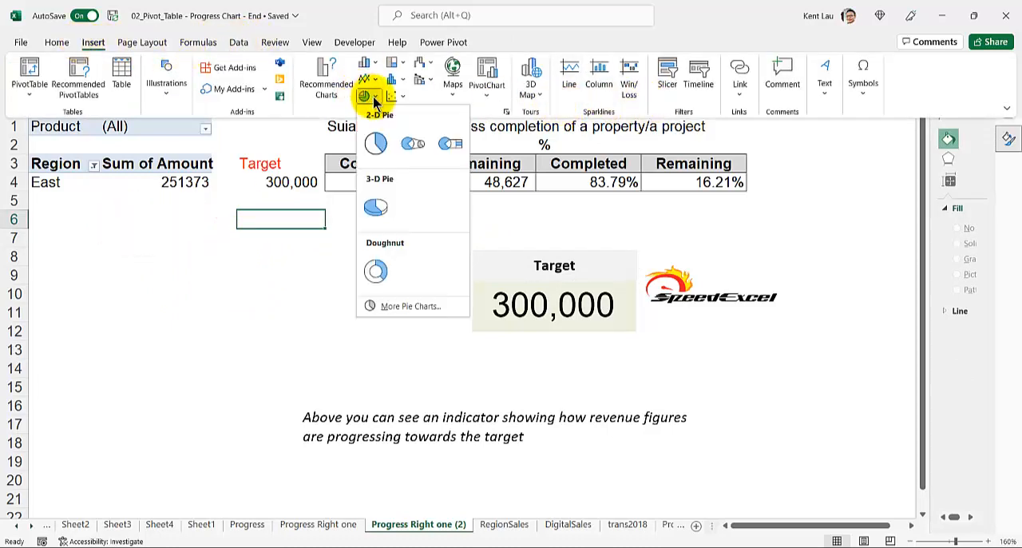
pyautogui.click(378, 274)
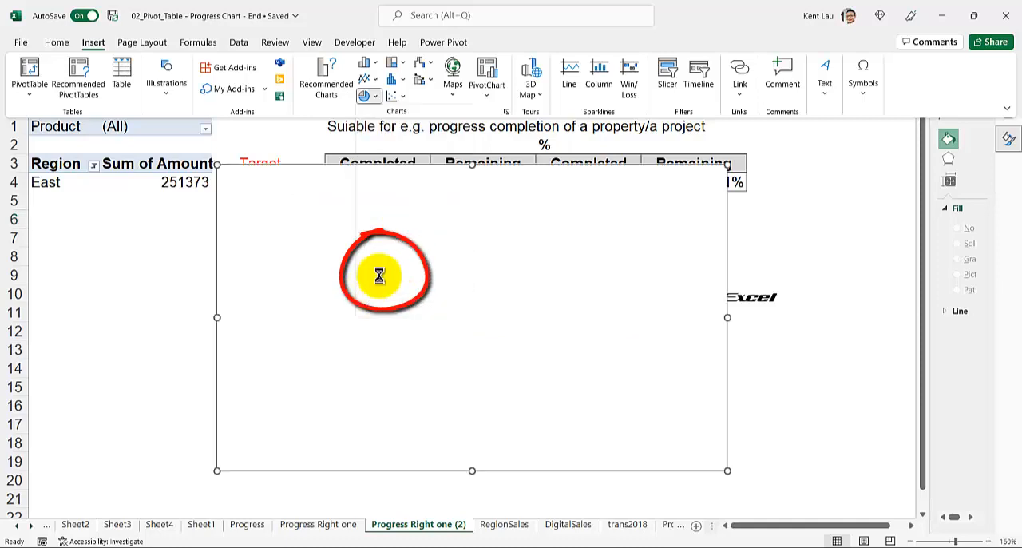
pyautogui.moveTo(216, 164); pyautogui.dragTo(166, 232)
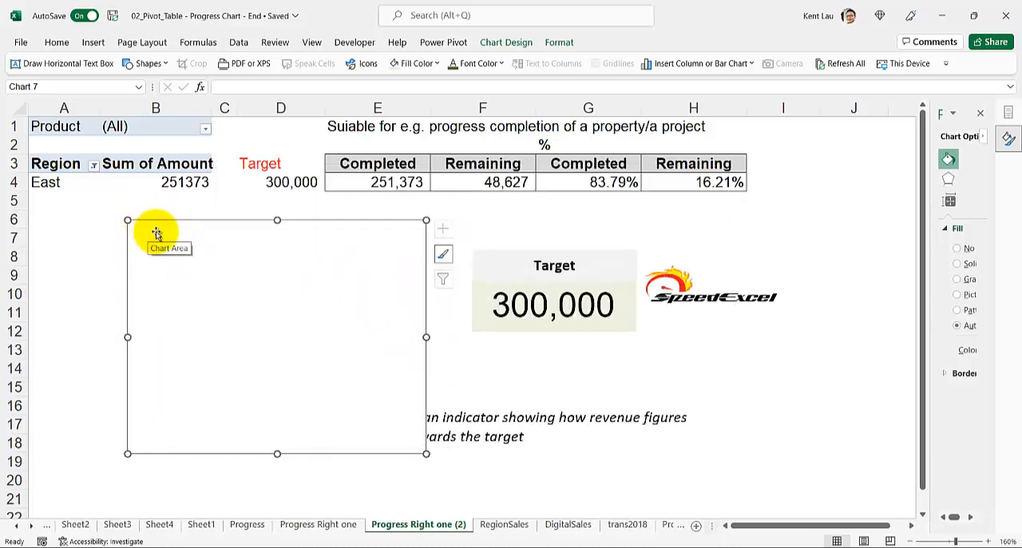
# Step: Add a new data series to the empty doughnut chart and enter 1,1,1,1,1 as its series values
pyautogui.click(559, 43)
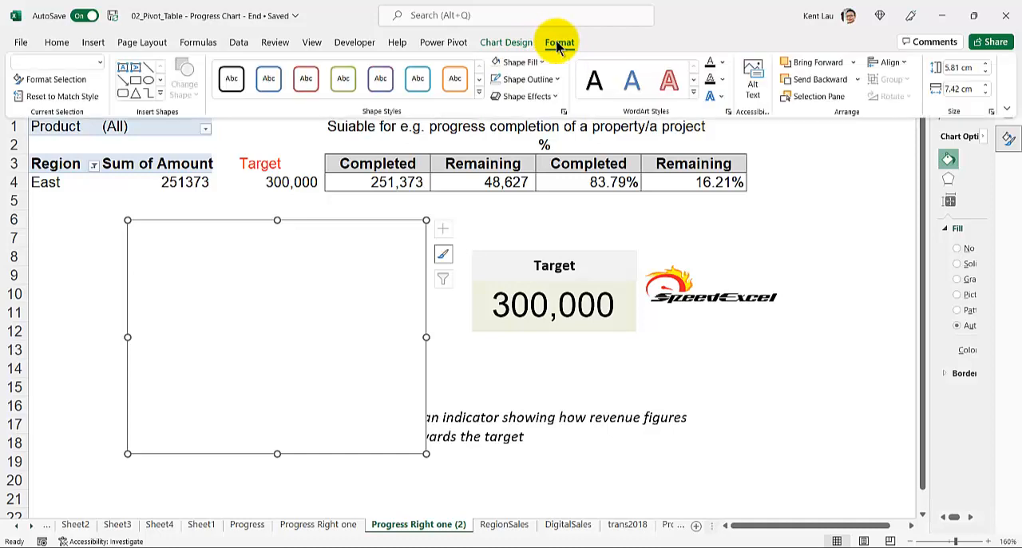
pyautogui.click(511, 43)
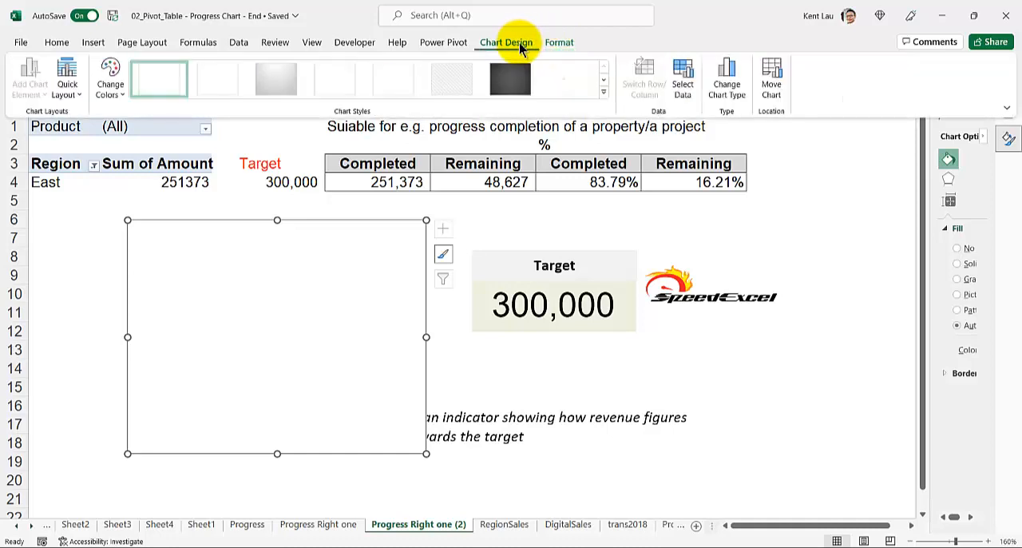
pyautogui.click(685, 76)
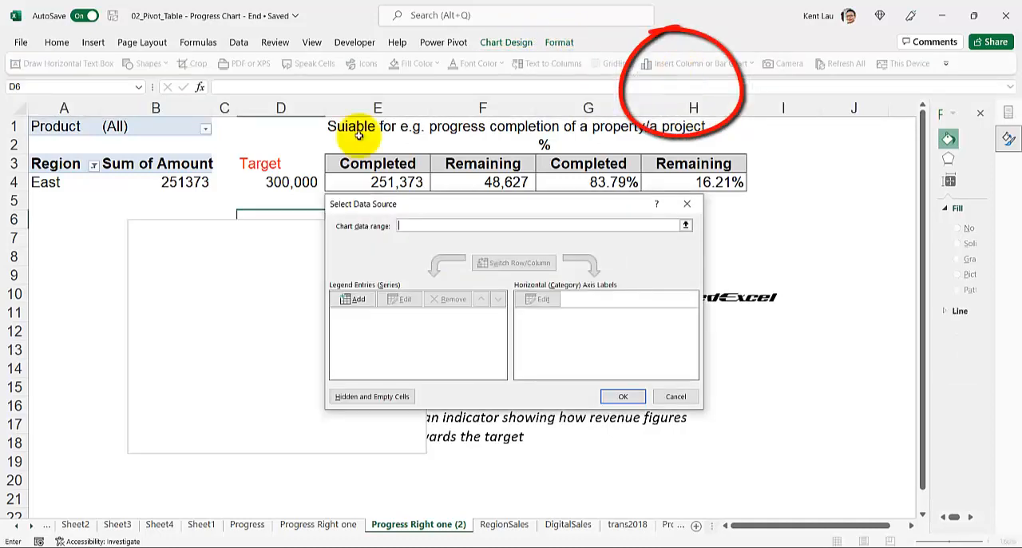
pyautogui.click(350, 296)
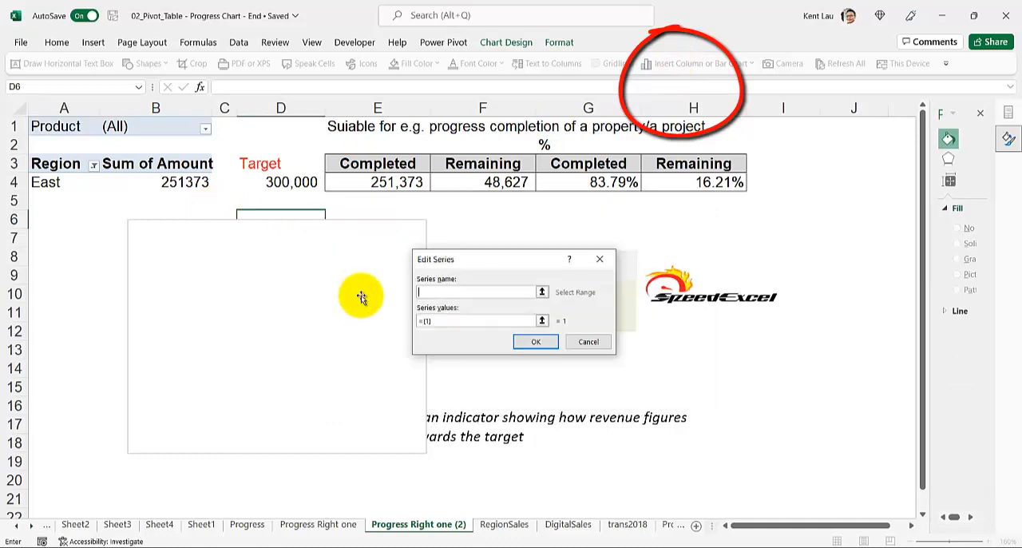
pyautogui.moveTo(442, 322); pyautogui.dragTo(396, 321)
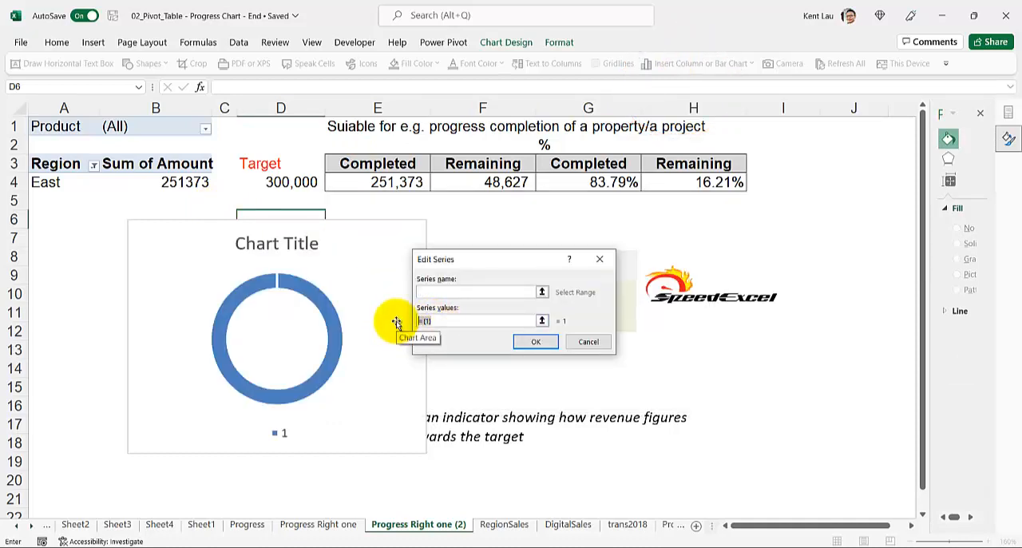
pyautogui.write('1,1,1,1,1')
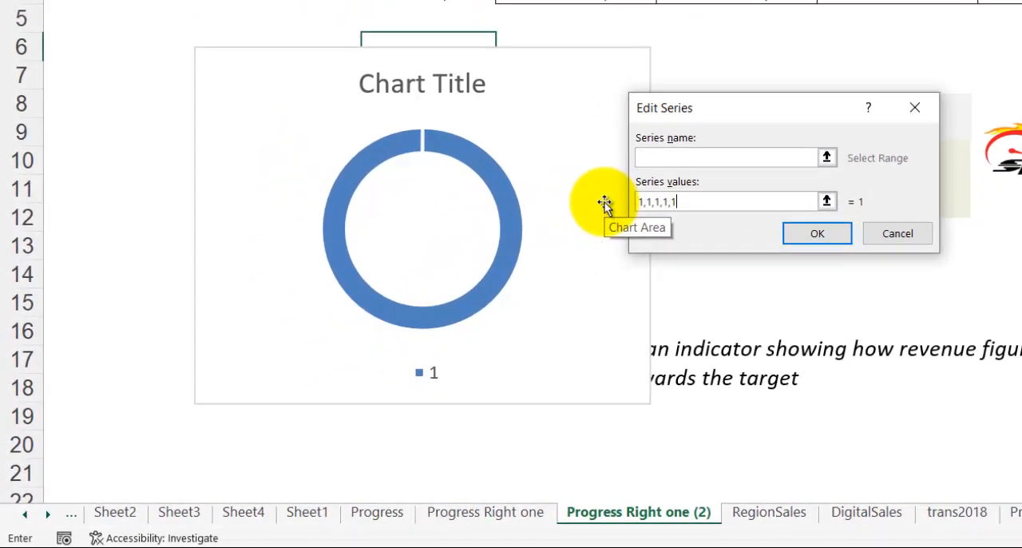
# Step: Extend the series values to twenty comma-separated 1s and apply the data source to the chart
pyautogui.hotkey('shift', 'Home')
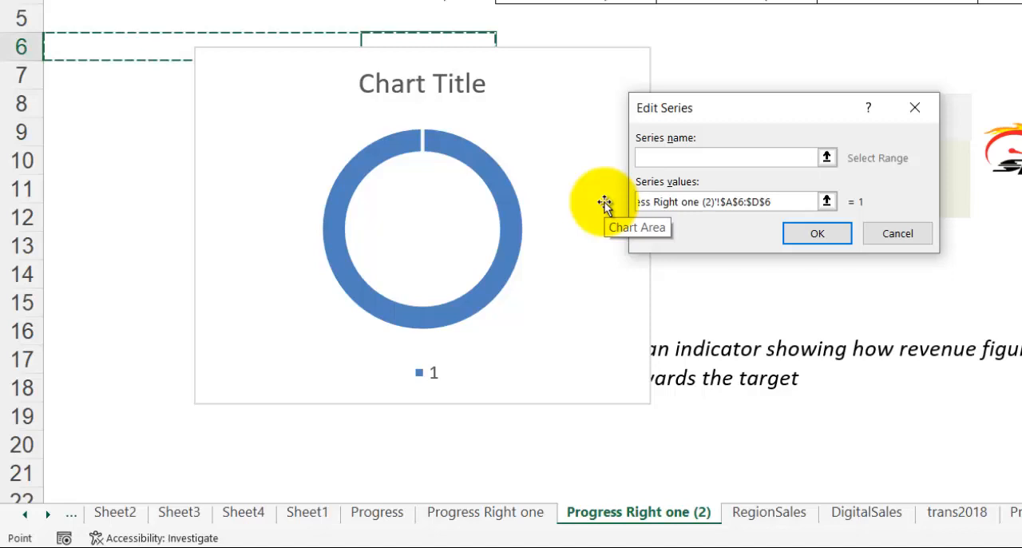
pyautogui.press('BackSpace')
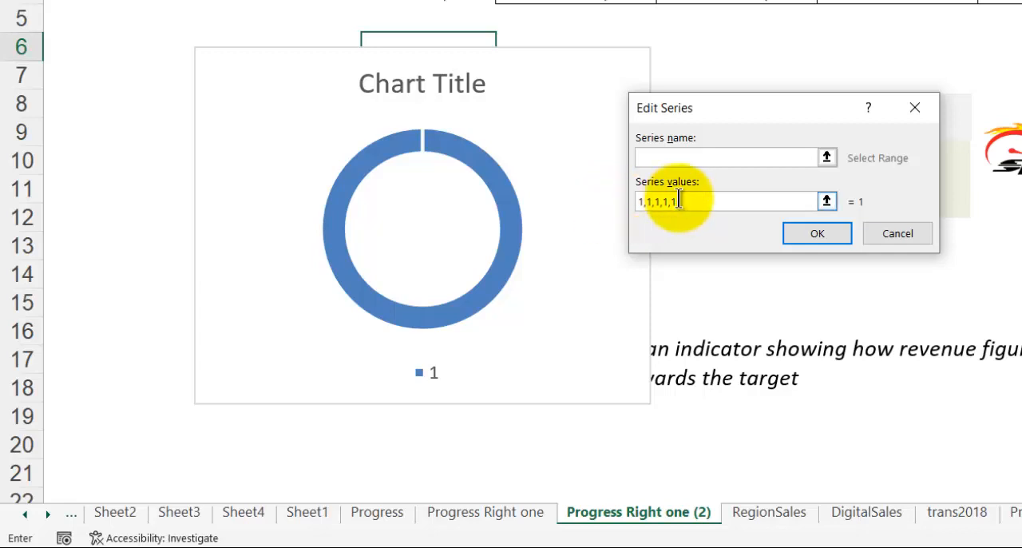
pyautogui.moveTo(684, 201); pyautogui.dragTo(613, 200)
pyautogui.click(706, 200)
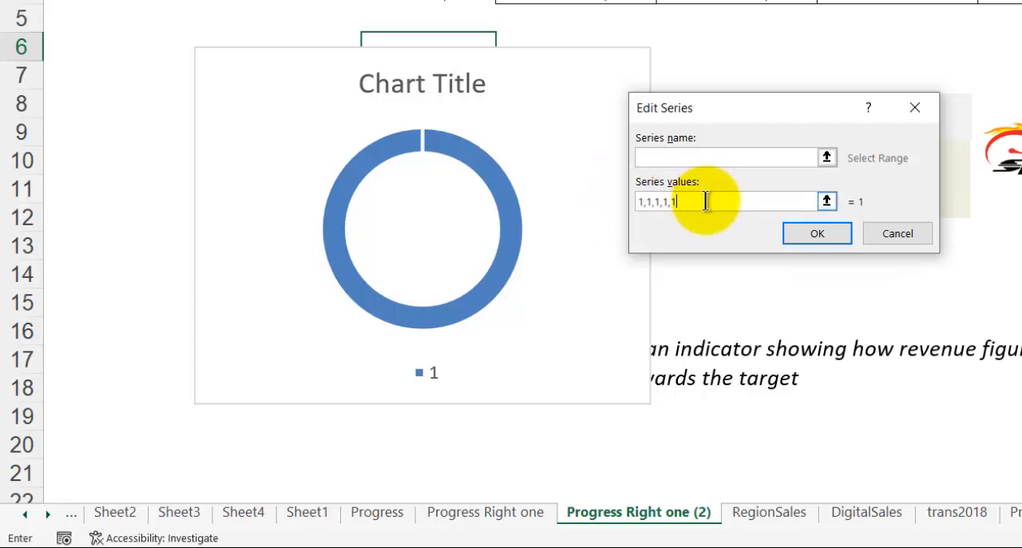
pyautogui.write(',1,1,1,1,1,1,1,1,1,1,1,1,1,1,1,1,1,1,1')
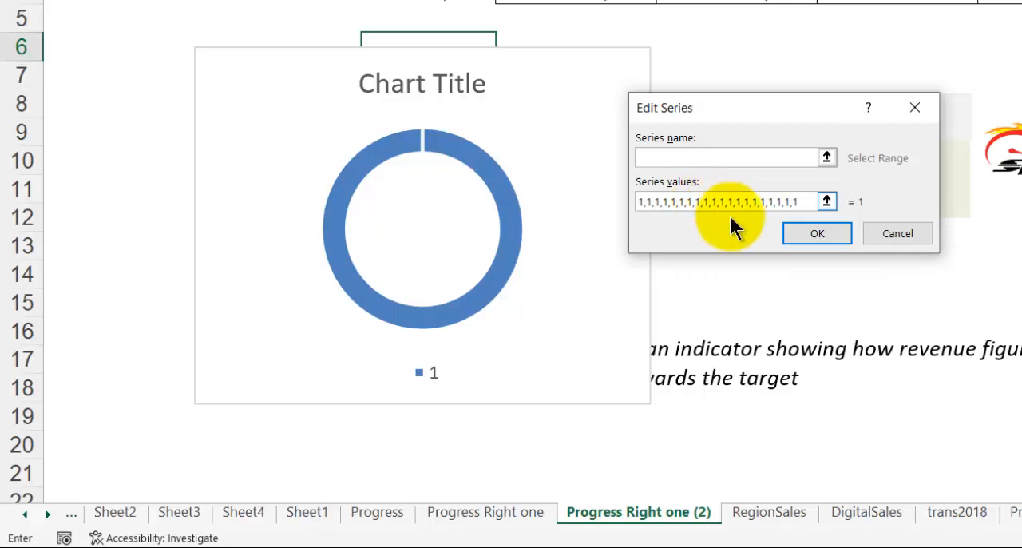
pyautogui.click(801, 227)
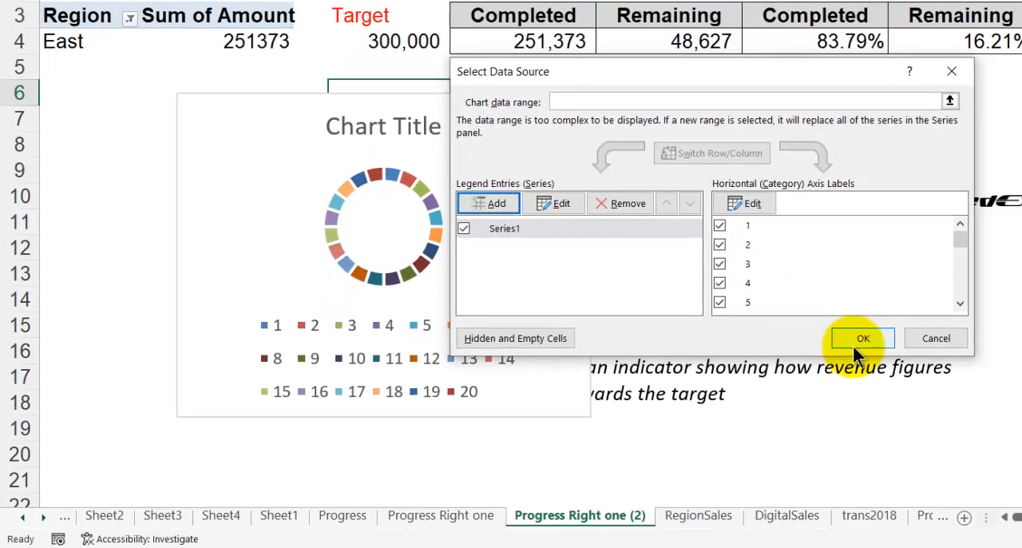
pyautogui.click(950, 317)
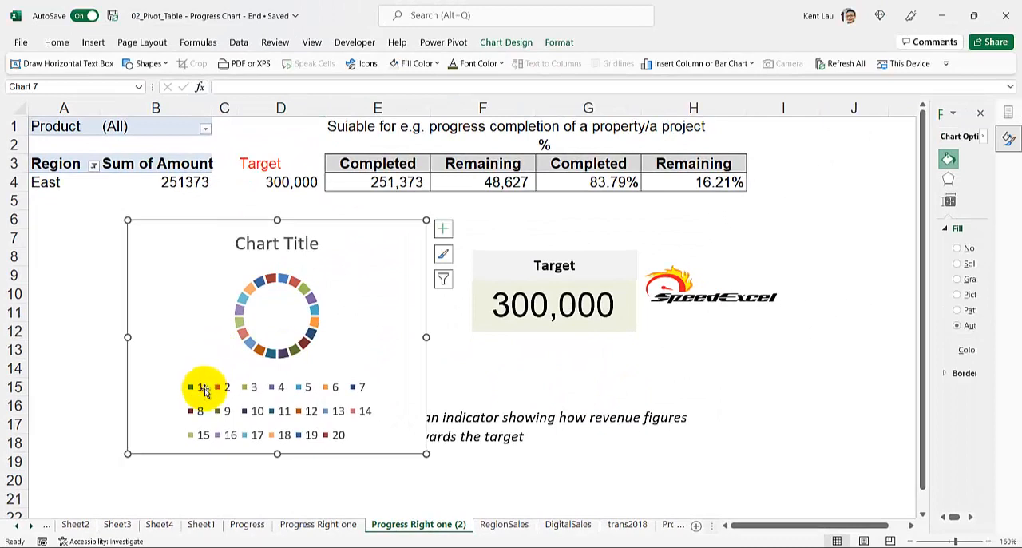
# Step: Delete the legend from the doughnut chart
pyautogui.click(206, 382)
pyautogui.press('Delete')
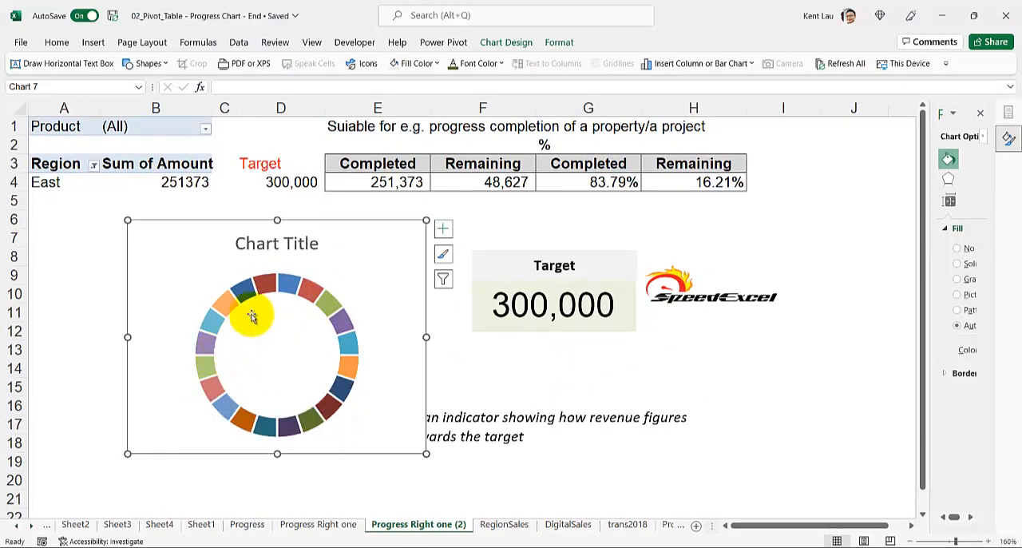
# Step: Give all segments of the doughnut ring a solid dark olive green fill
pyautogui.click(275, 282)
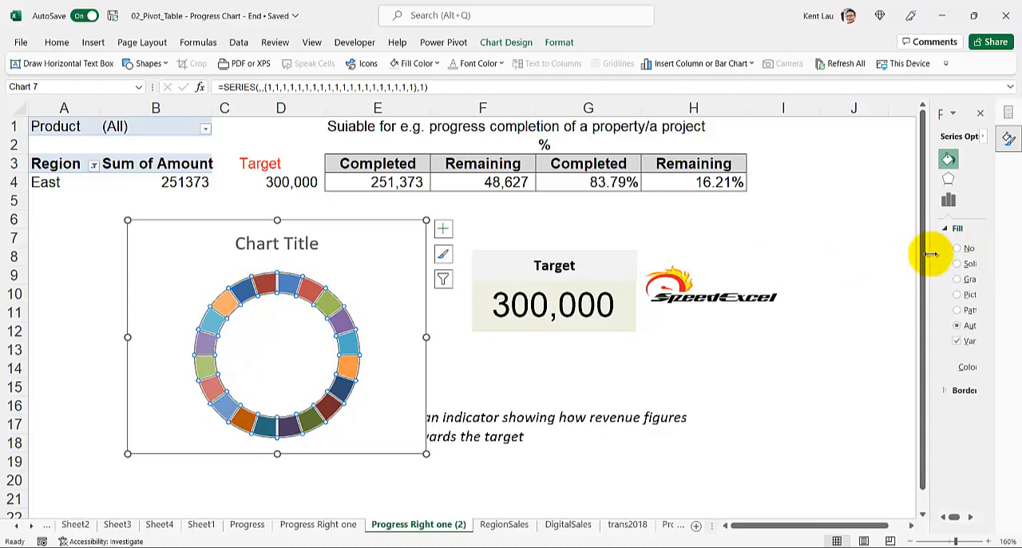
pyautogui.moveTo(931, 253); pyautogui.dragTo(760, 264)
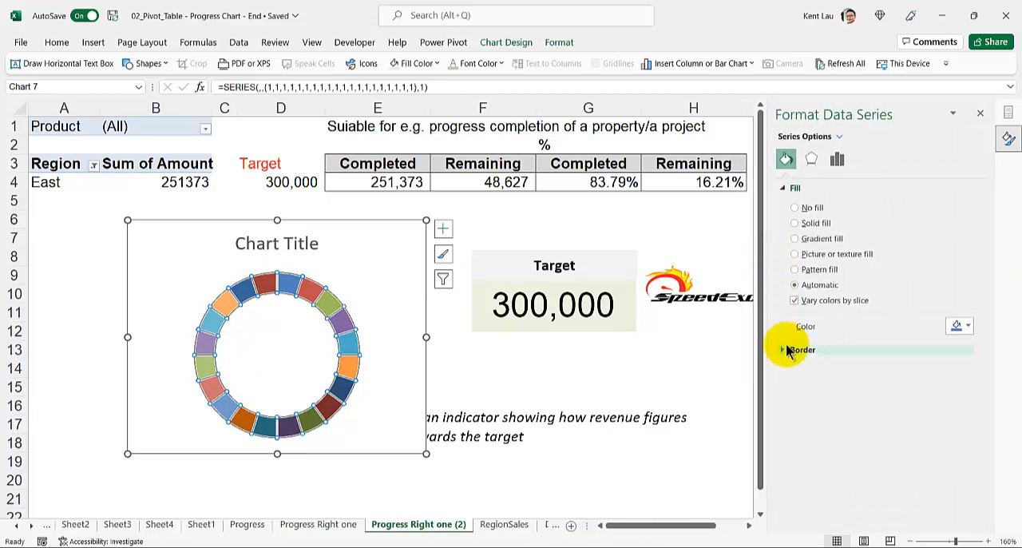
pyautogui.click(797, 223)
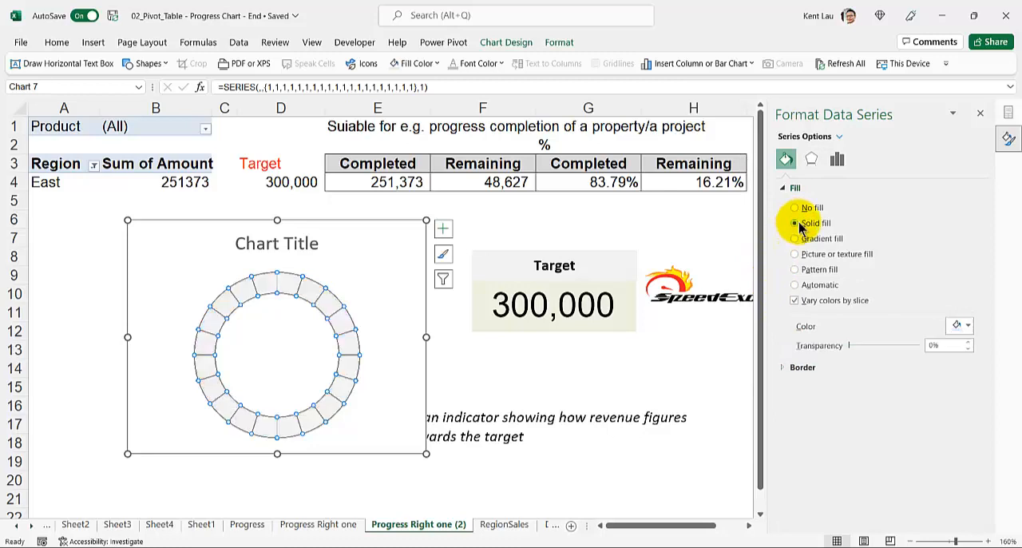
pyautogui.click(960, 325)
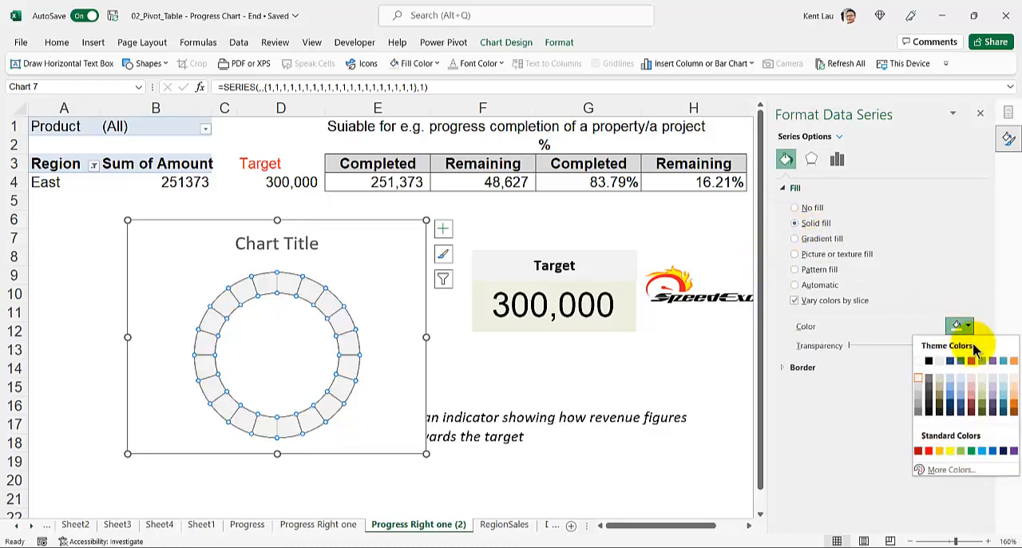
pyautogui.click(981, 405)
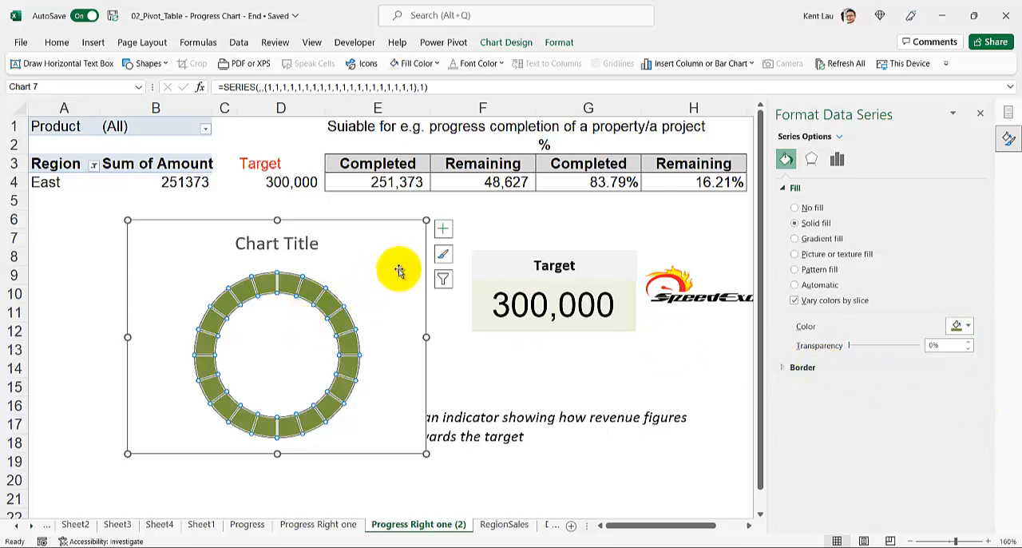
# Step: Reduce the doughnut hole size of the green ring to 57%
pyautogui.click(839, 160)
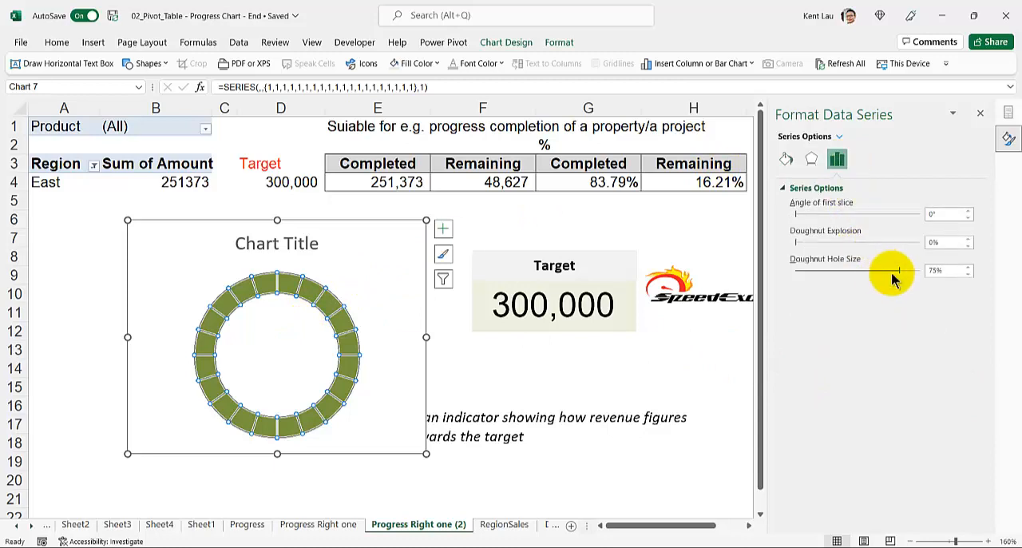
pyautogui.moveTo(900, 274); pyautogui.dragTo(875, 274)
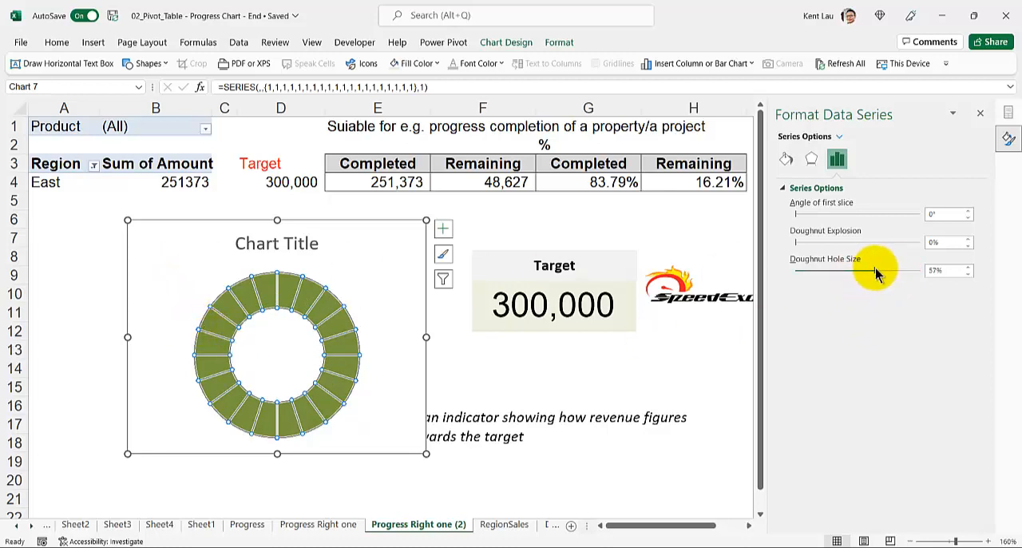
pyautogui.click(175, 279)
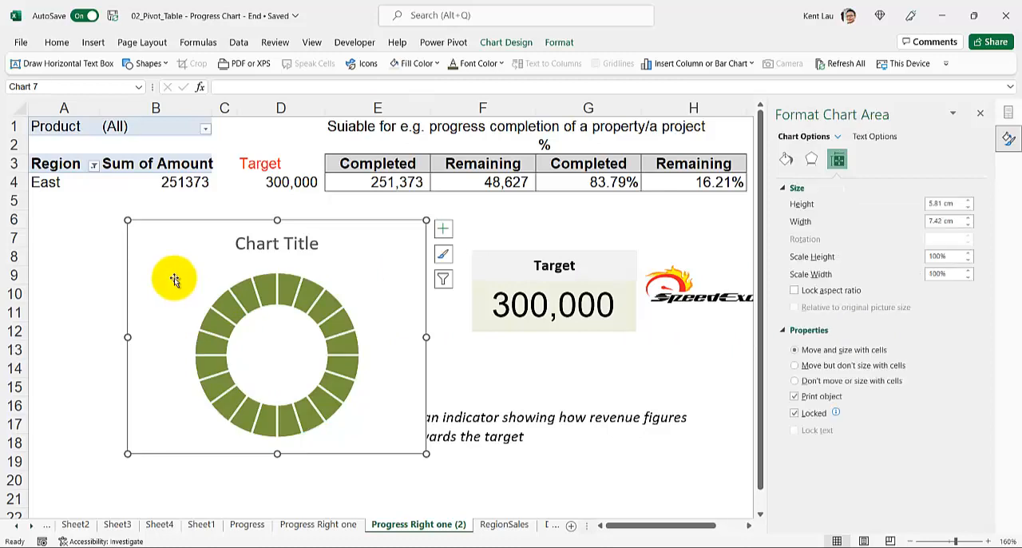
# Step: Add a second chart series named from cell A4, with the completed and remaining percentages in G4:H4 as its values
pyautogui.rightClick(174, 278)
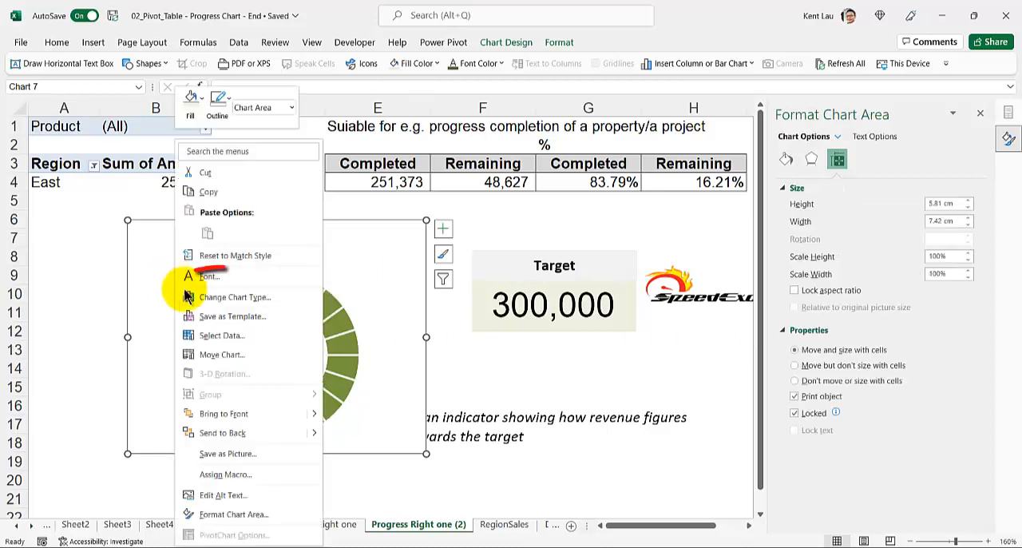
pyautogui.click(222, 334)
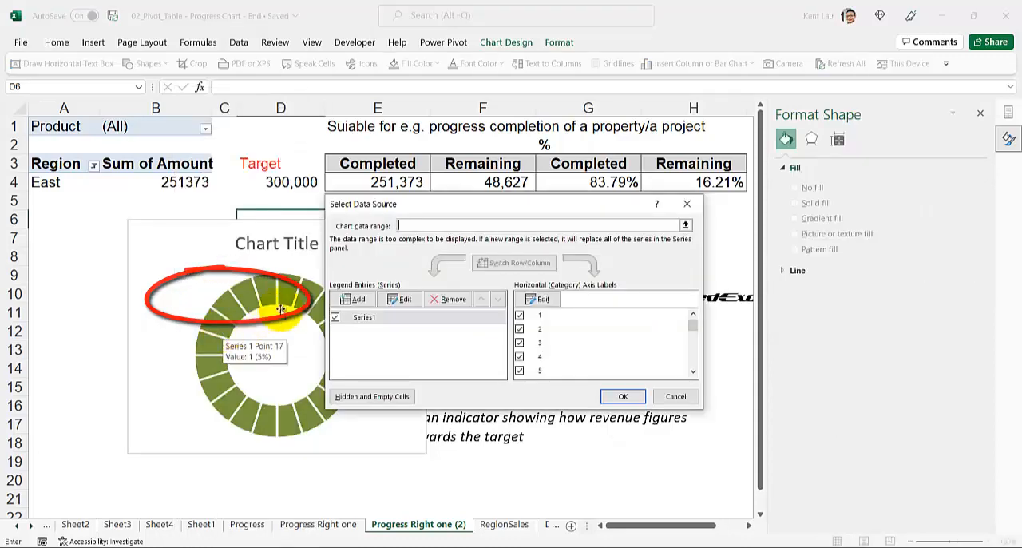
pyautogui.click(358, 301)
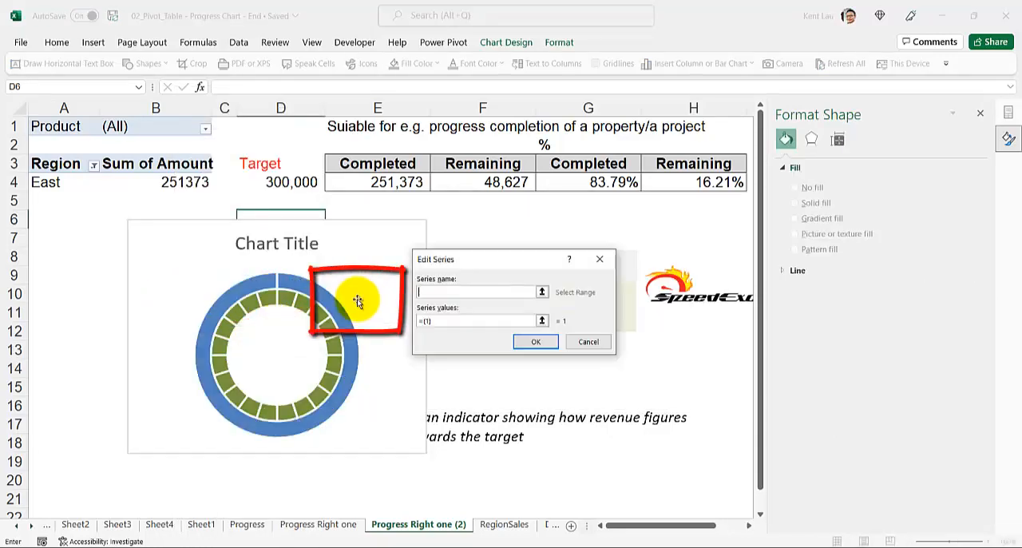
pyautogui.click(45, 182)
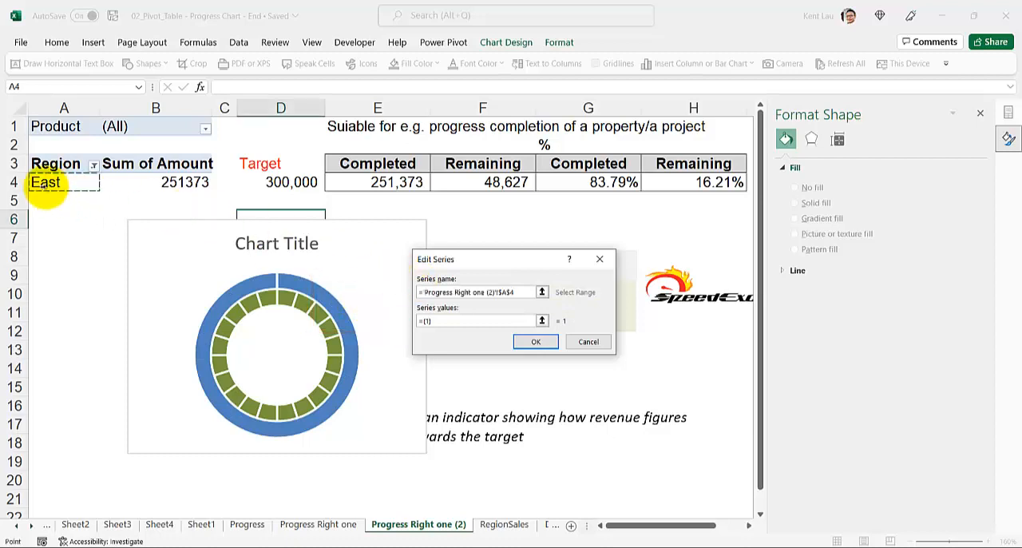
pyautogui.click(454, 321)
pyautogui.press('BackSpace')
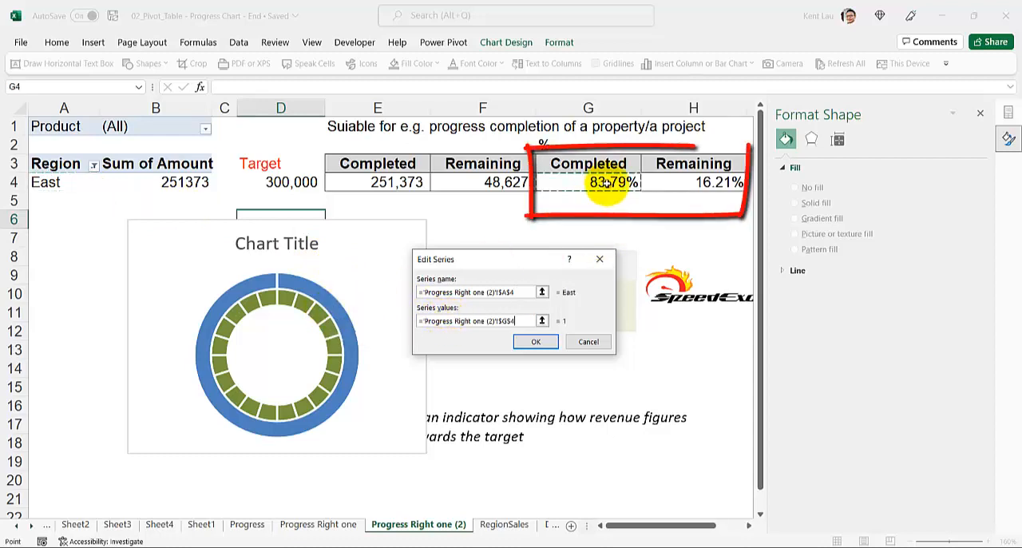
pyautogui.moveTo(599, 184); pyautogui.dragTo(702, 185)
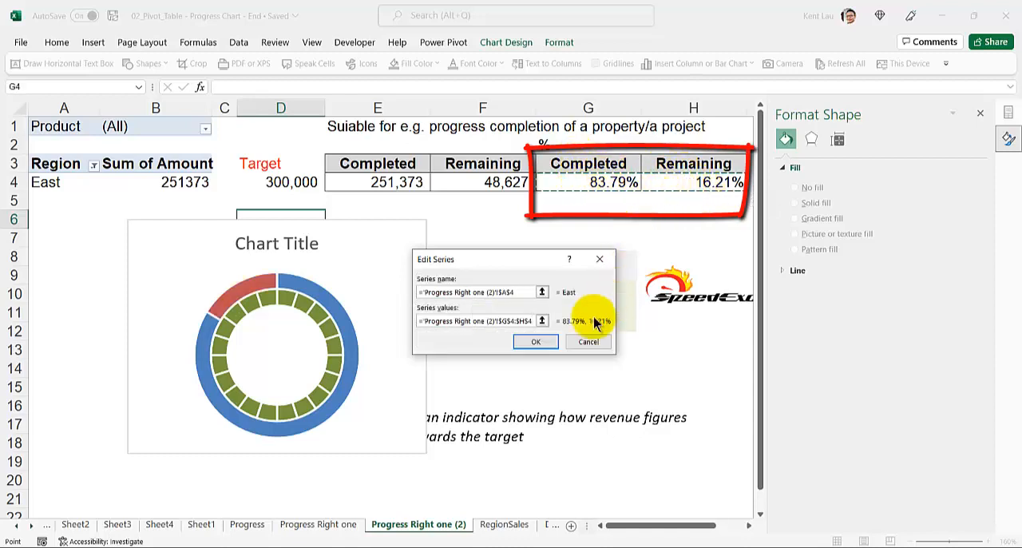
pyautogui.click(538, 344)
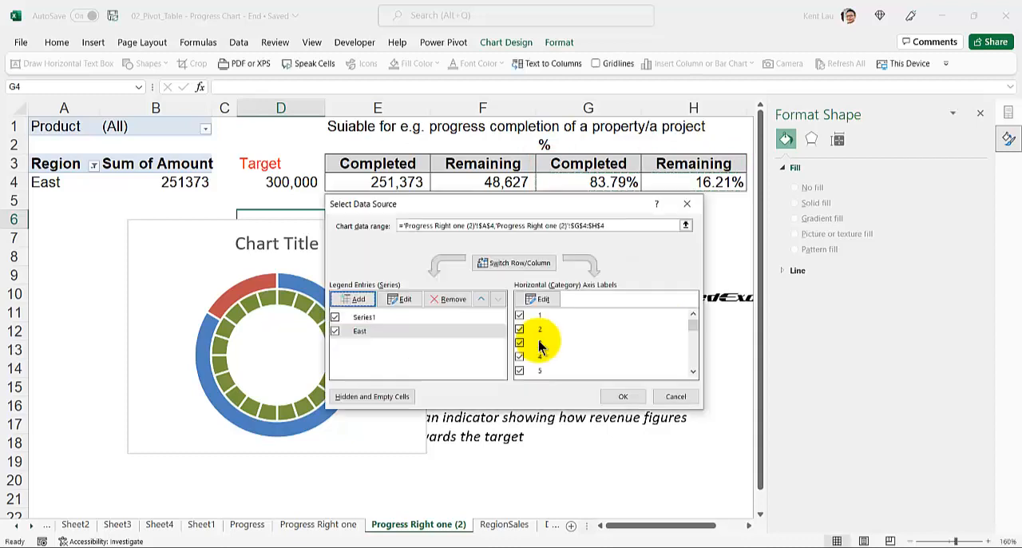
pyautogui.click(624, 397)
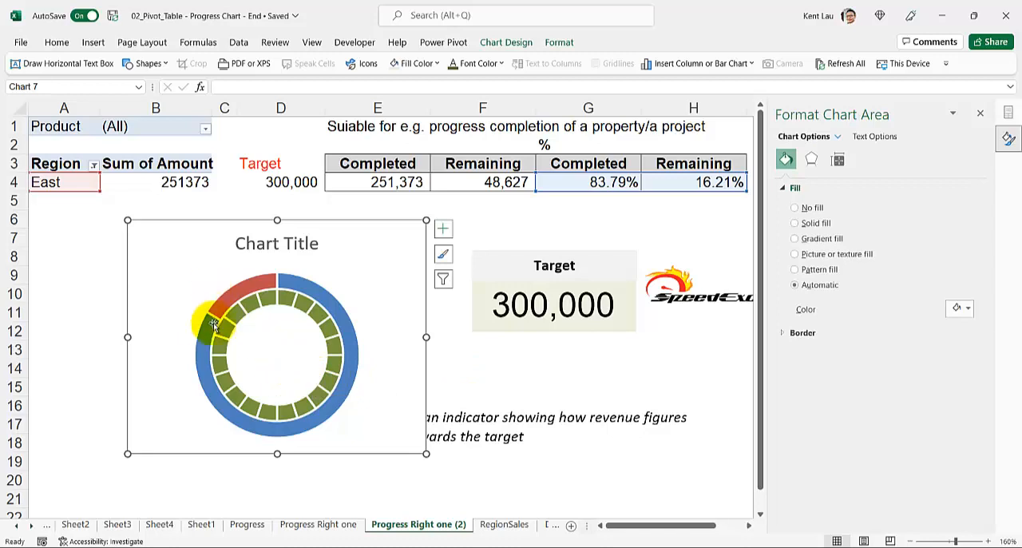
# Step: Move the East series to the secondary axis, keeping the Doughnut chart type for both series
pyautogui.rightClick(246, 289)
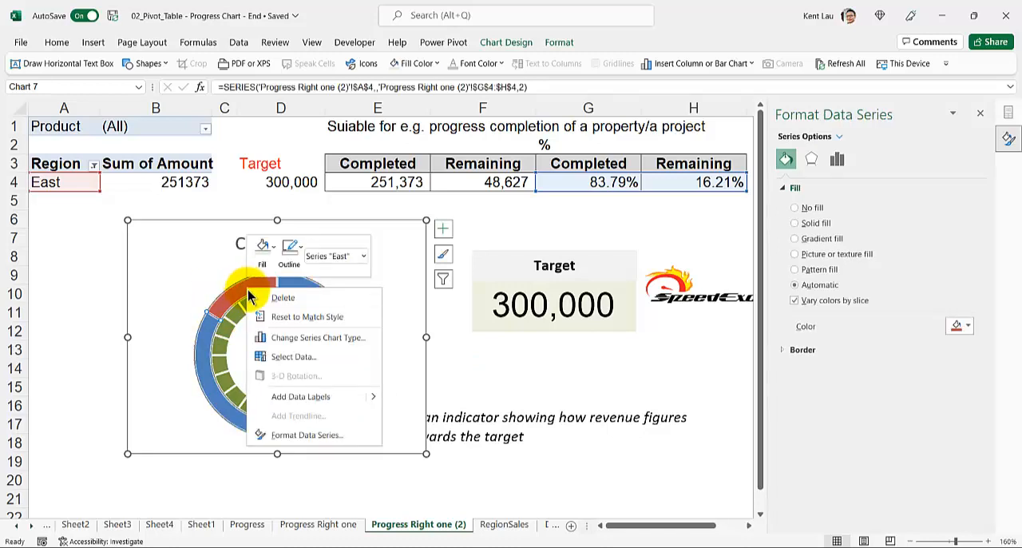
pyautogui.click(311, 338)
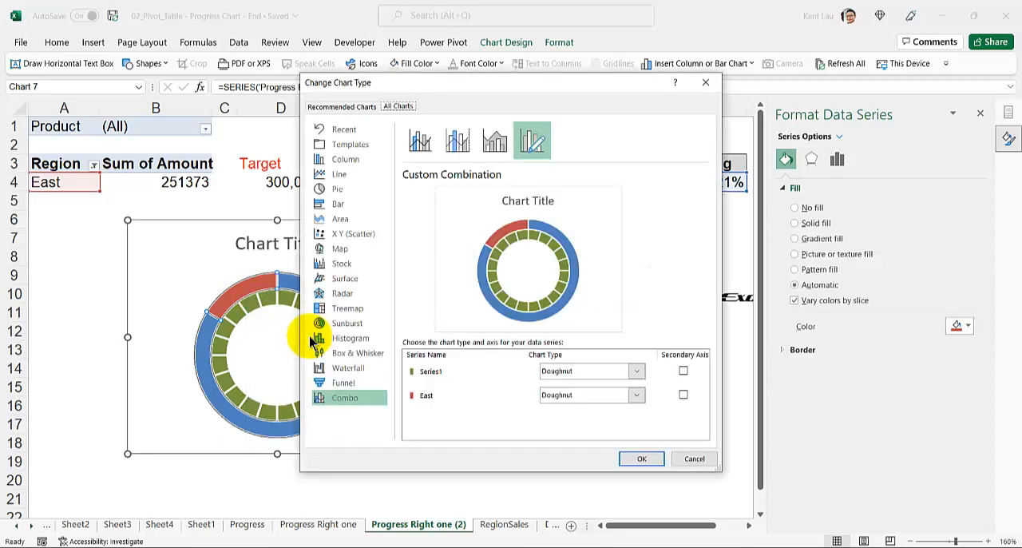
pyautogui.click(684, 394)
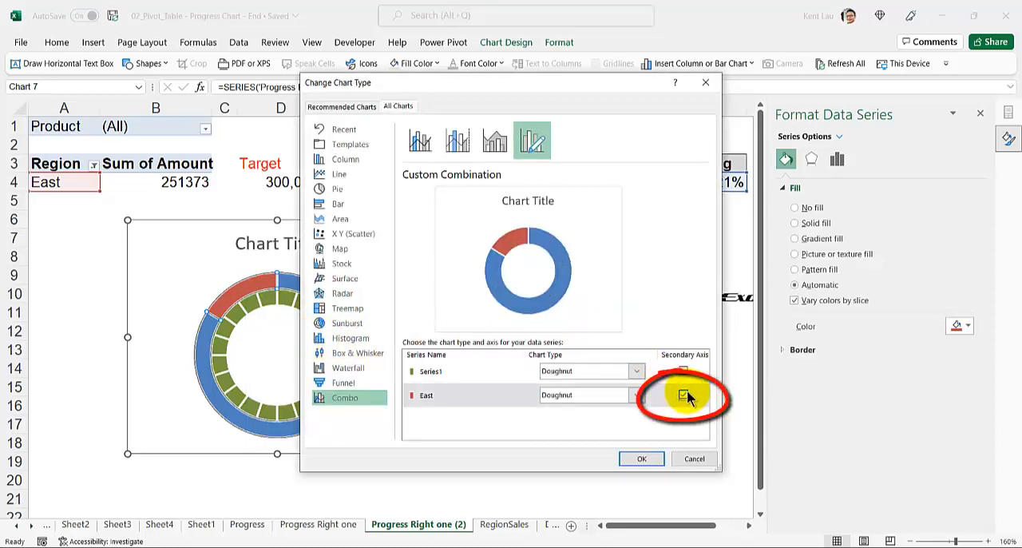
pyautogui.click(643, 459)
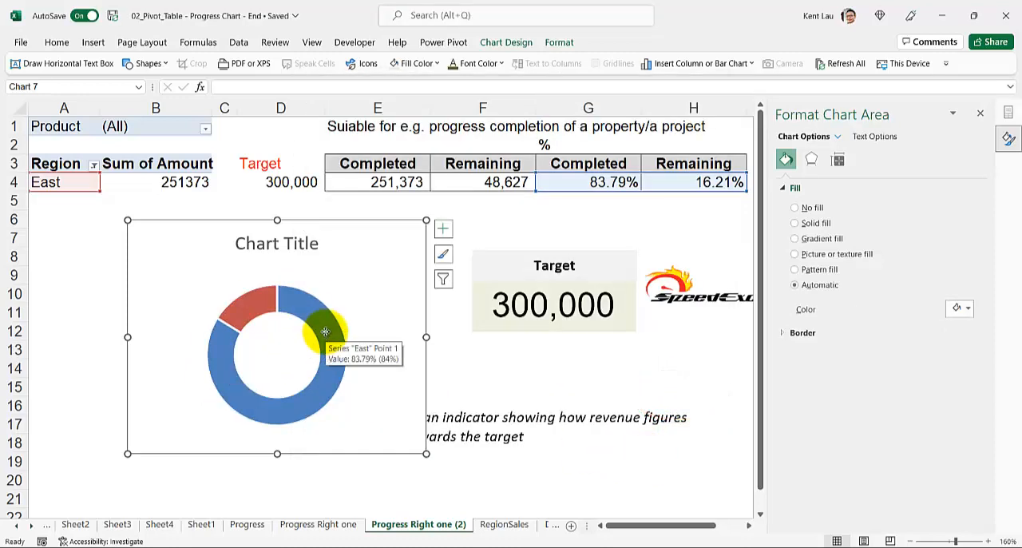
# Step: Set the East series' completed slice to no fill
pyautogui.click(325, 331)
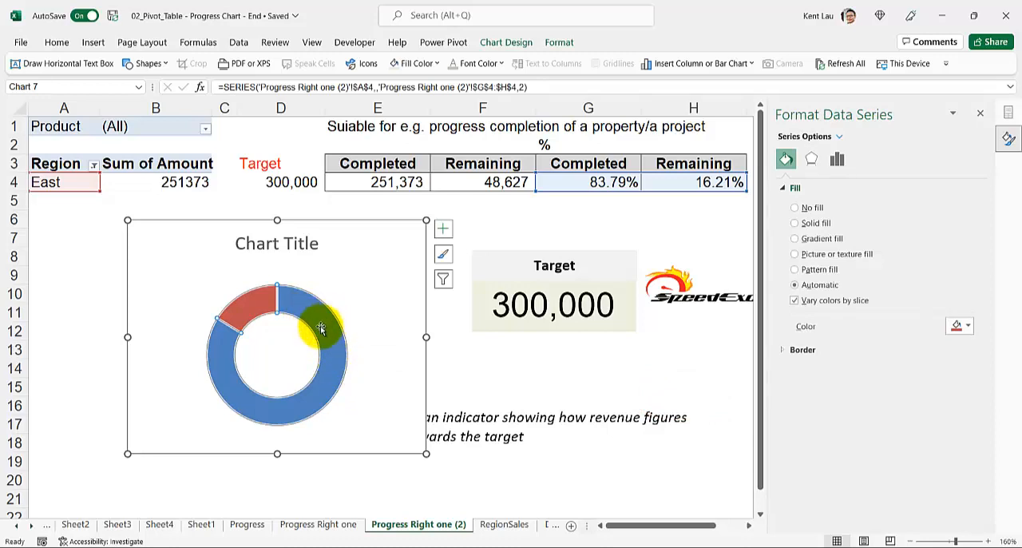
pyautogui.click(321, 327)
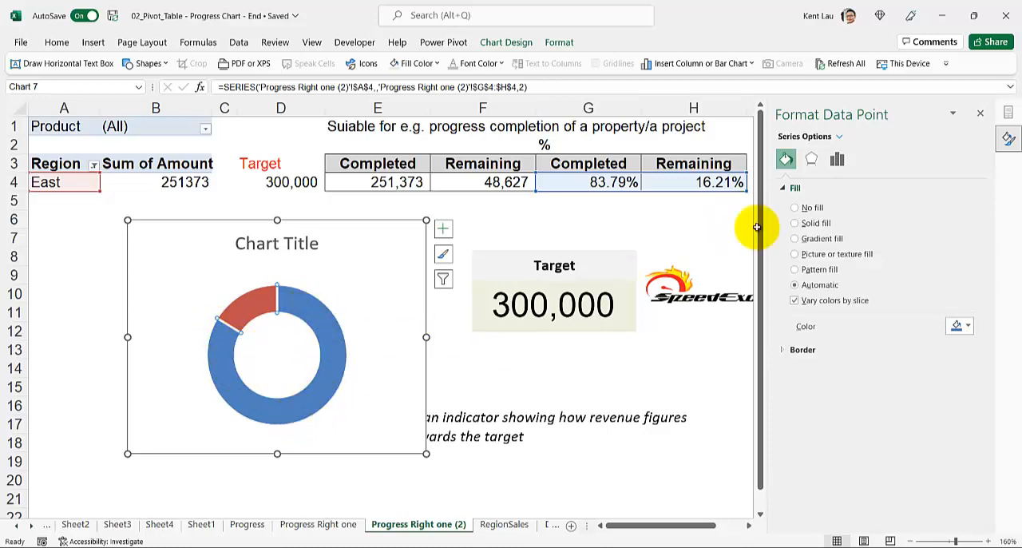
pyautogui.click(795, 208)
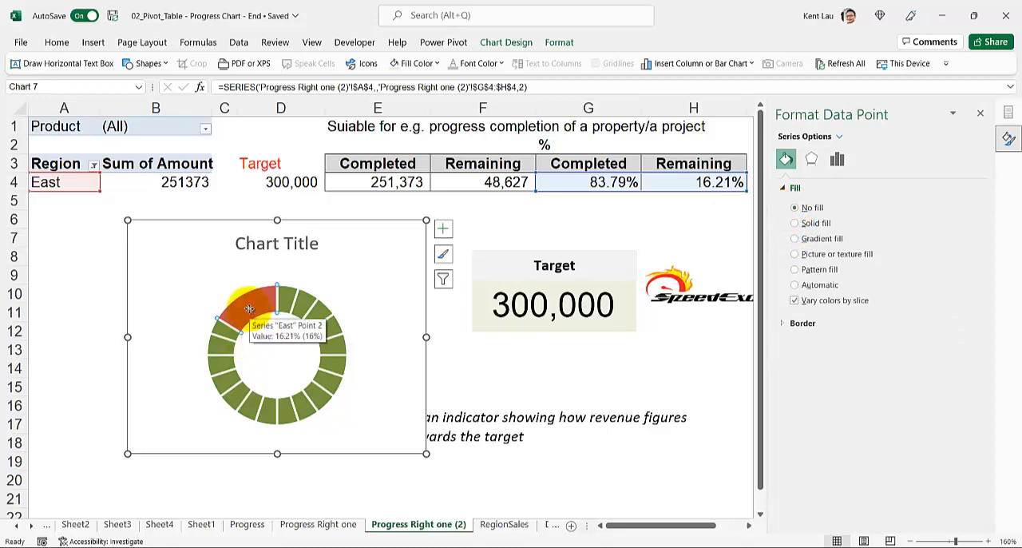
# Step: Fill the East series' remaining slice with solid white at 18% transparency
pyautogui.hotkey('ctrl', 'z')
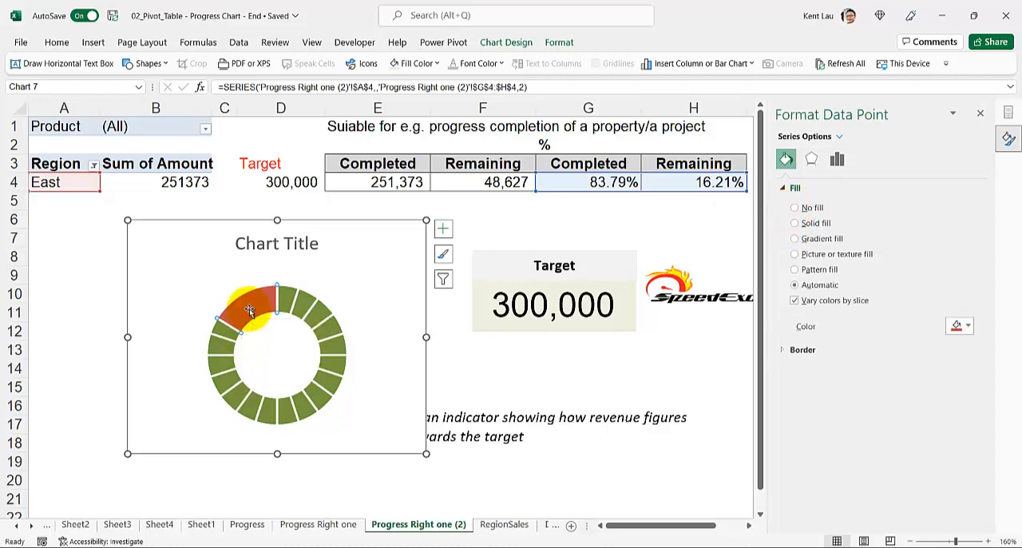
pyautogui.click(195, 312)
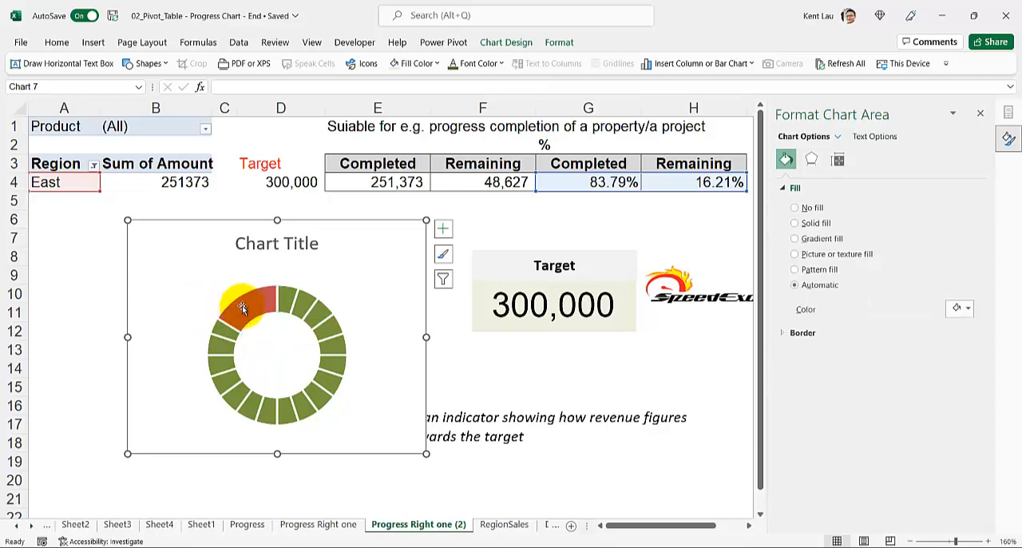
pyautogui.click(244, 310)
pyautogui.click(244, 308)
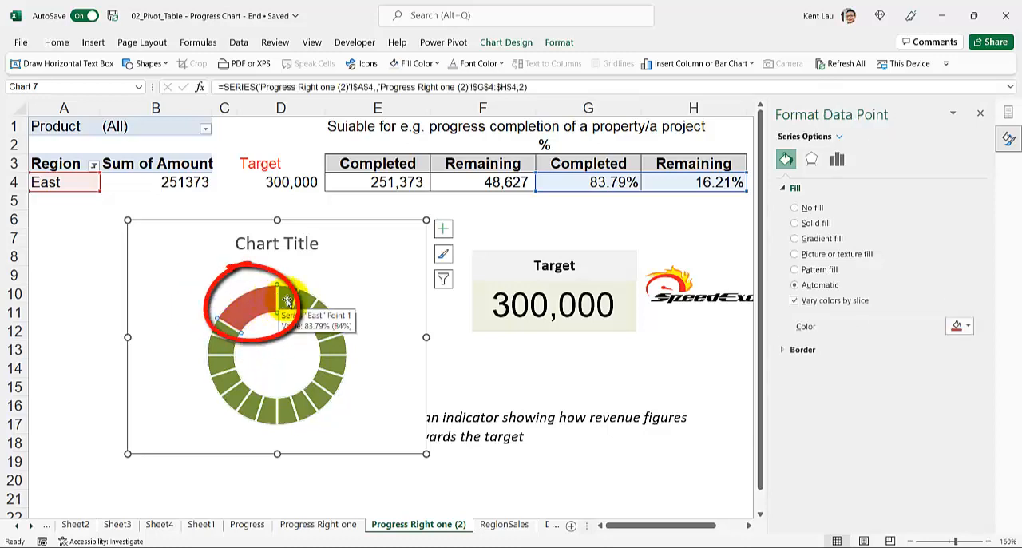
pyautogui.click(809, 223)
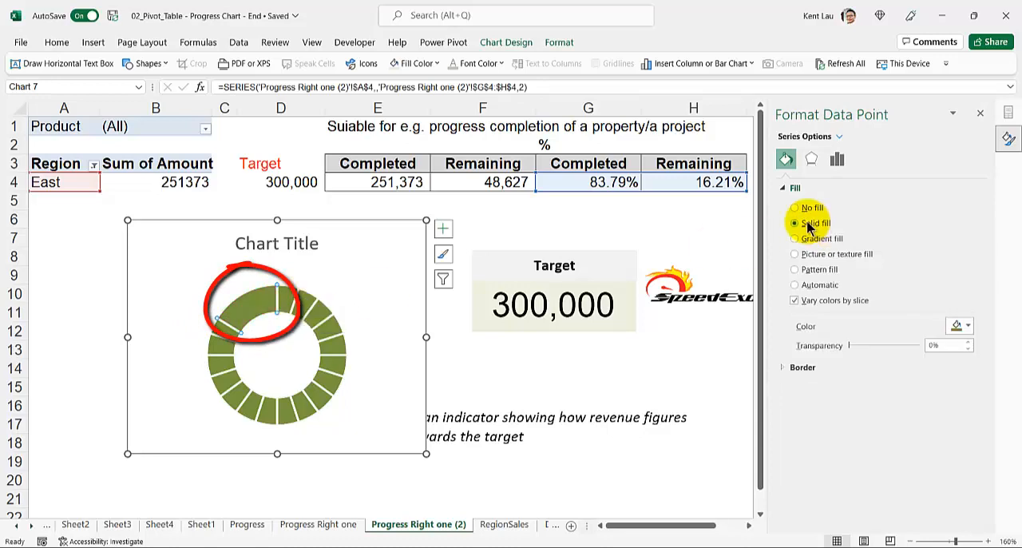
pyautogui.click(960, 325)
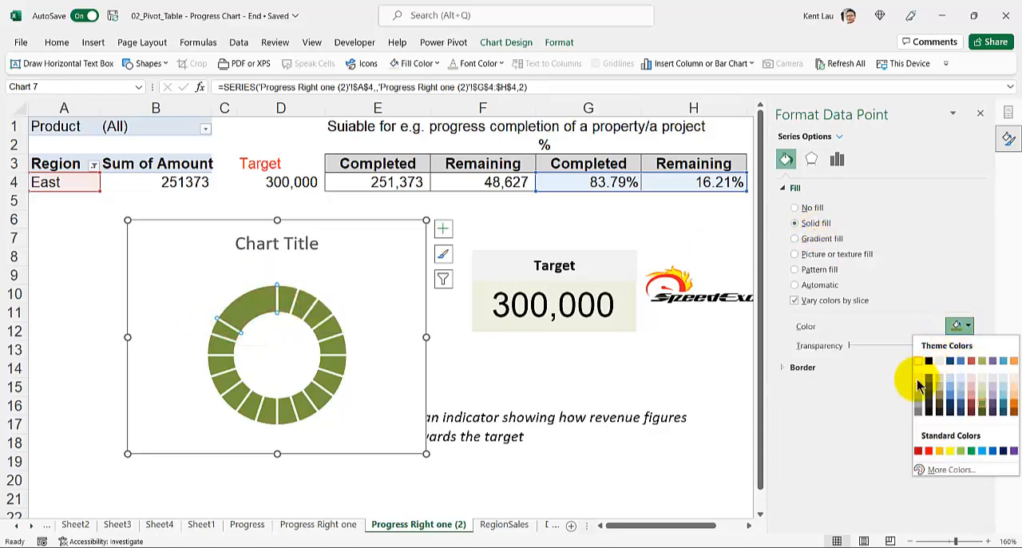
pyautogui.click(919, 361)
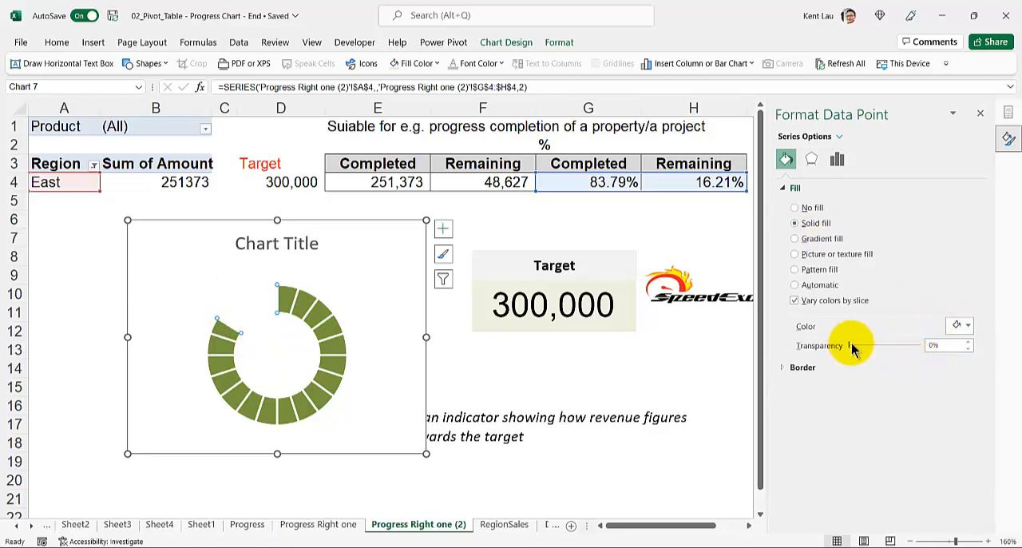
pyautogui.moveTo(851, 345); pyautogui.dragTo(862, 348)
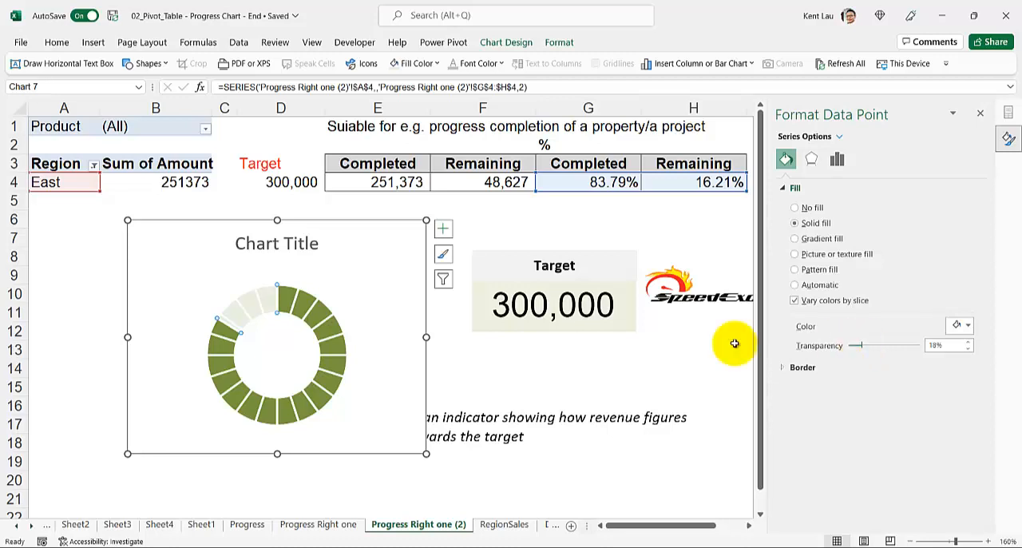
# Step: Delete the chart title from the doughnut chart
pyautogui.click(154, 339)
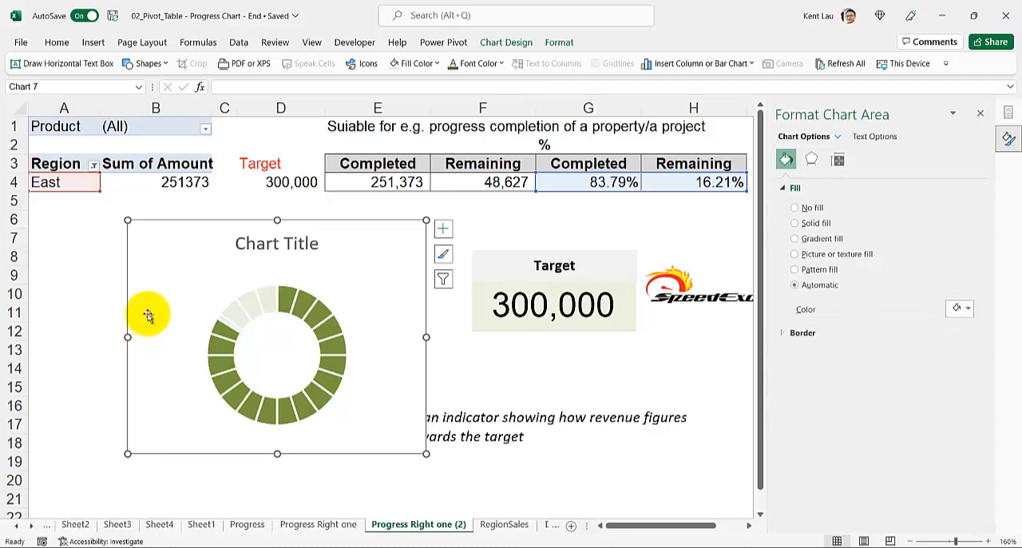
pyautogui.click(247, 238)
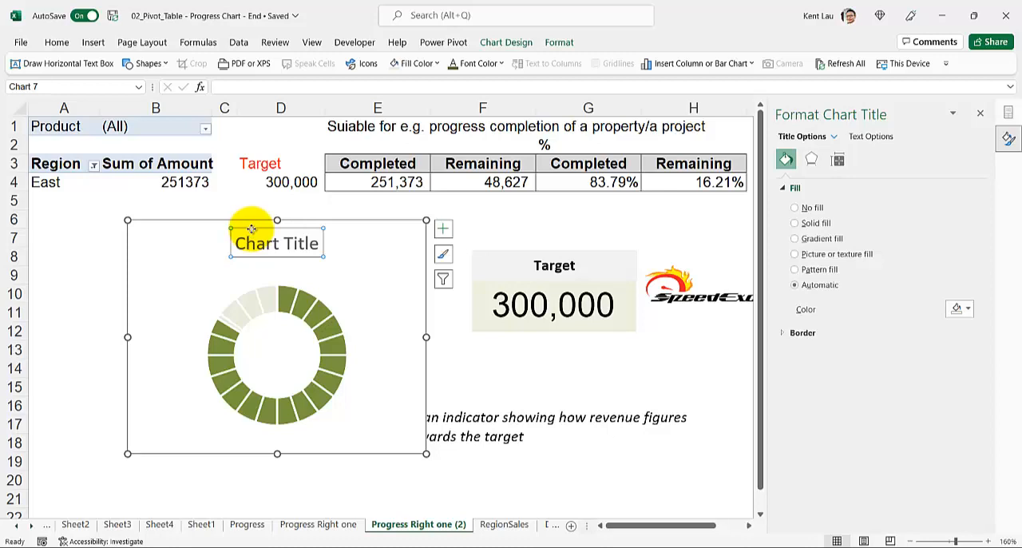
pyautogui.press('Delete')
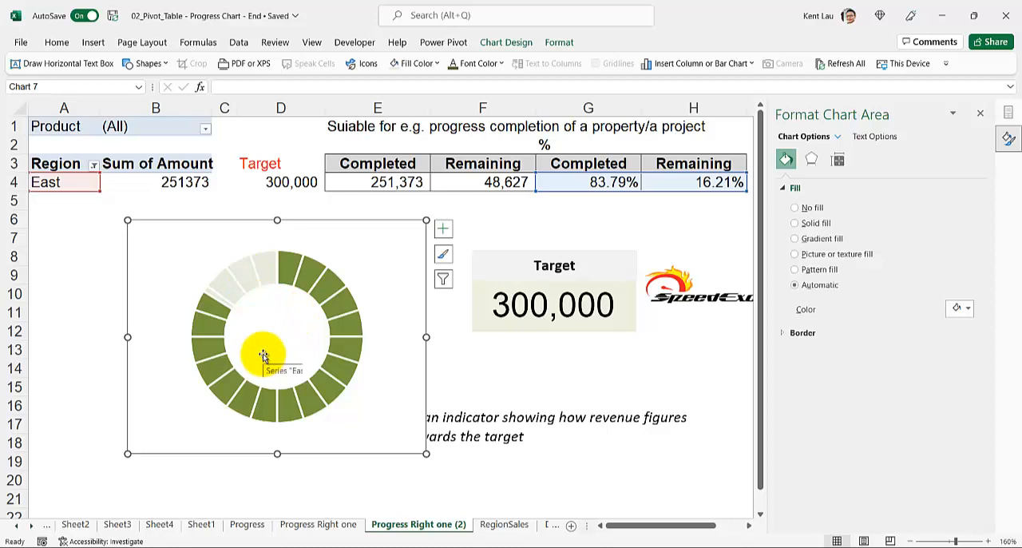
# Step: Insert a text box beside the doughnut chart and link it to the Completed percentage with the formula =$G$4
pyautogui.click(99, 309)
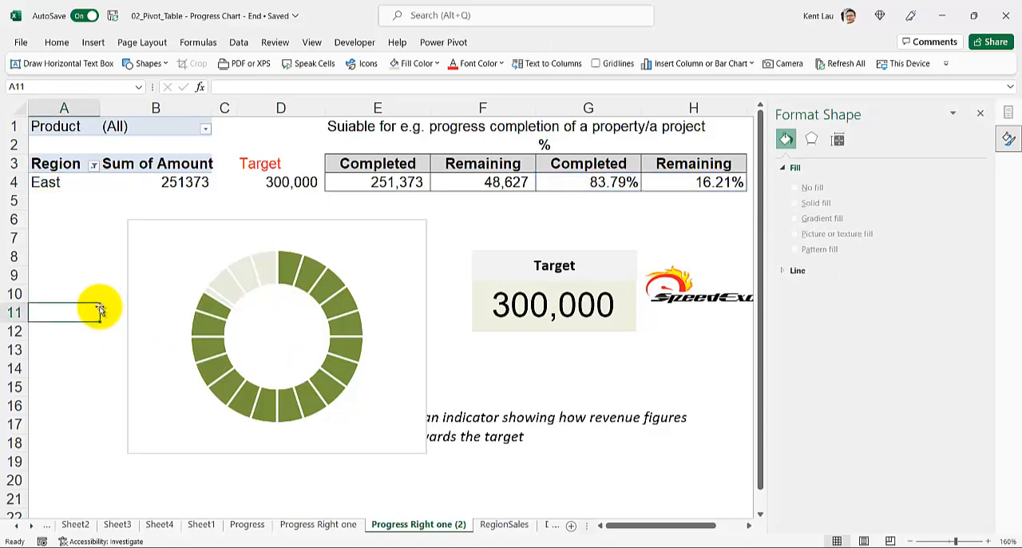
pyautogui.click(74, 69)
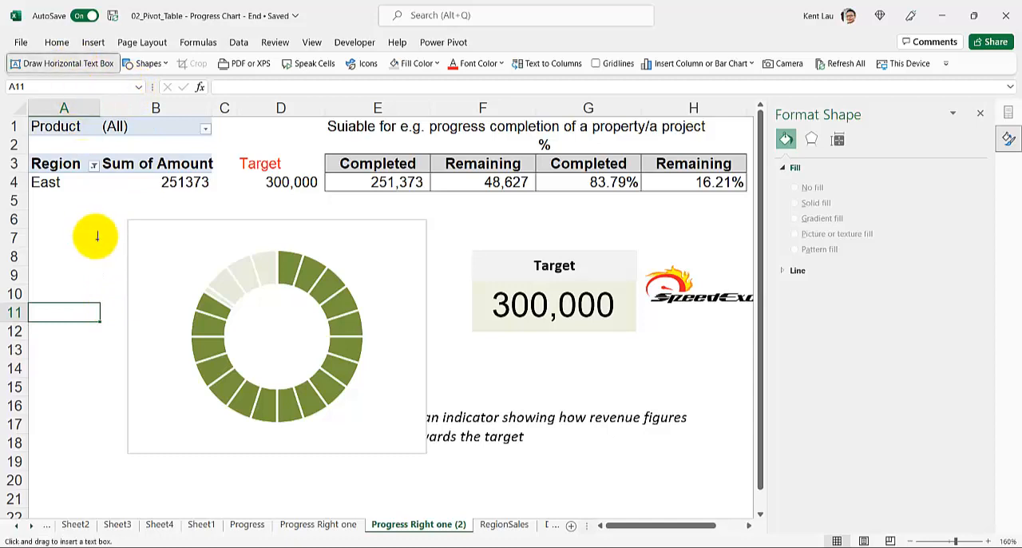
pyautogui.click(88, 288)
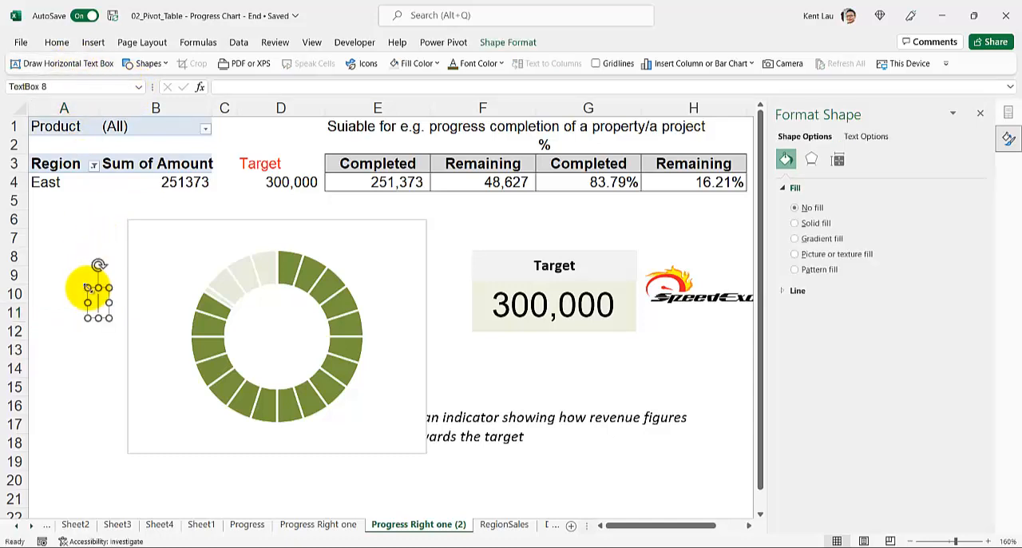
pyautogui.press('F2')
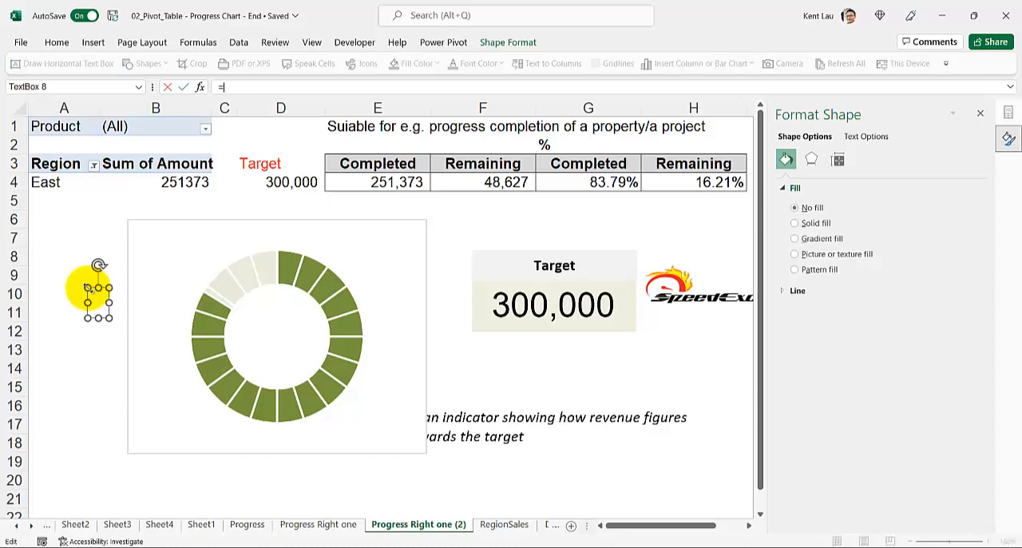
pyautogui.click(603, 182)
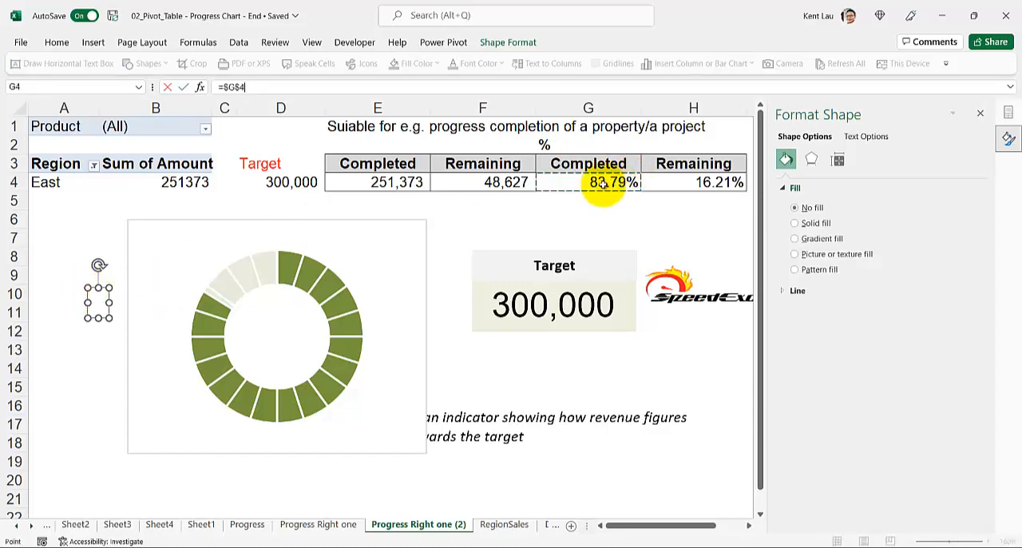
pyautogui.press('Return')
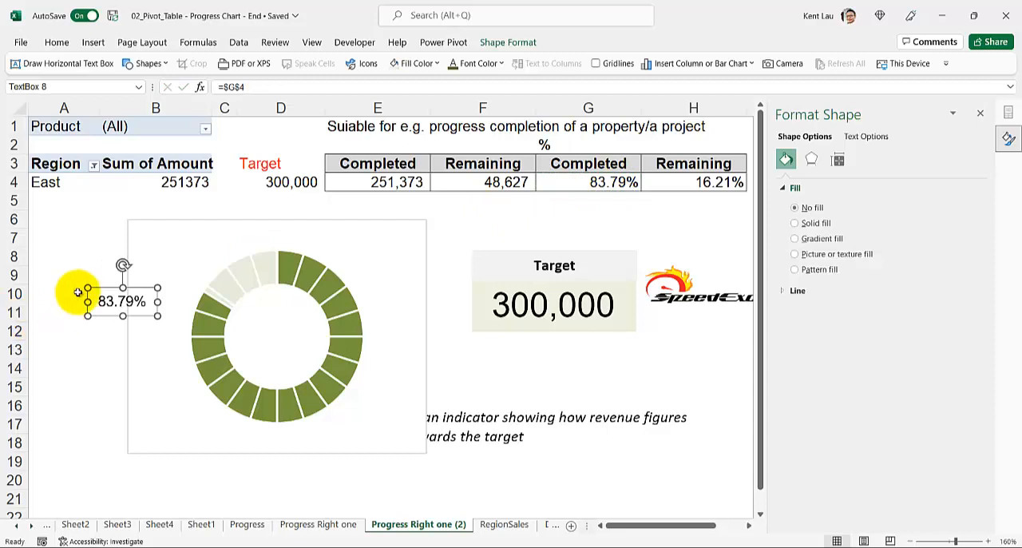
# Step: Format the linked percentage text box in 20 pt Impact with a dark green font color
pyautogui.click(55, 42)
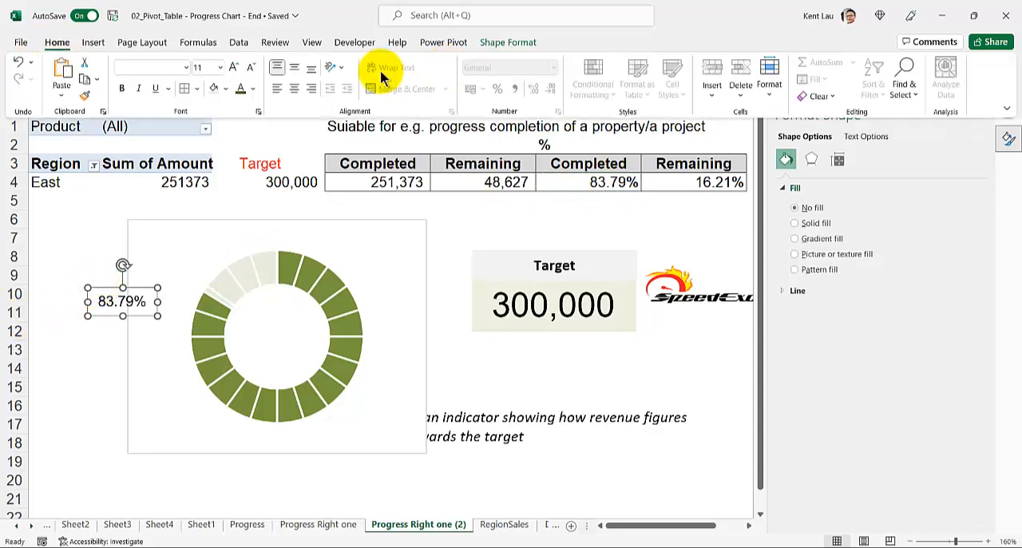
pyautogui.click(234, 68)
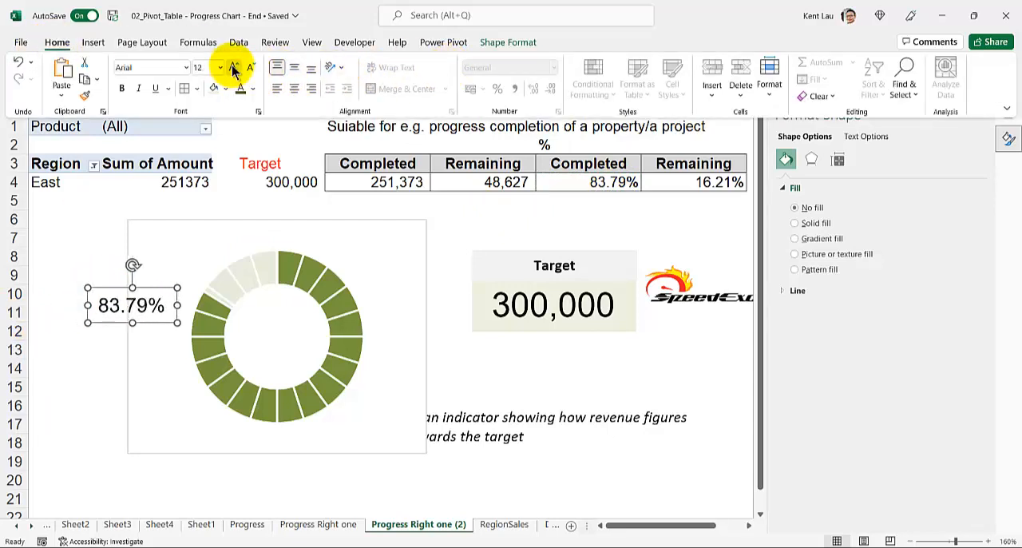
pyautogui.click(234, 68)
pyautogui.click(234, 68)
pyautogui.click(234, 68)
pyautogui.click(234, 68)
pyautogui.click(253, 89)
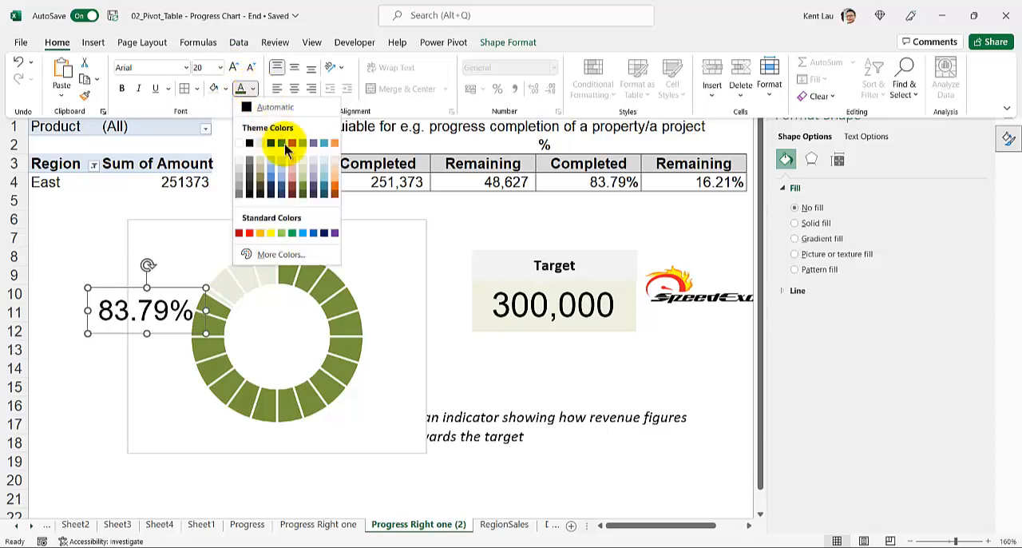
pyautogui.click(303, 194)
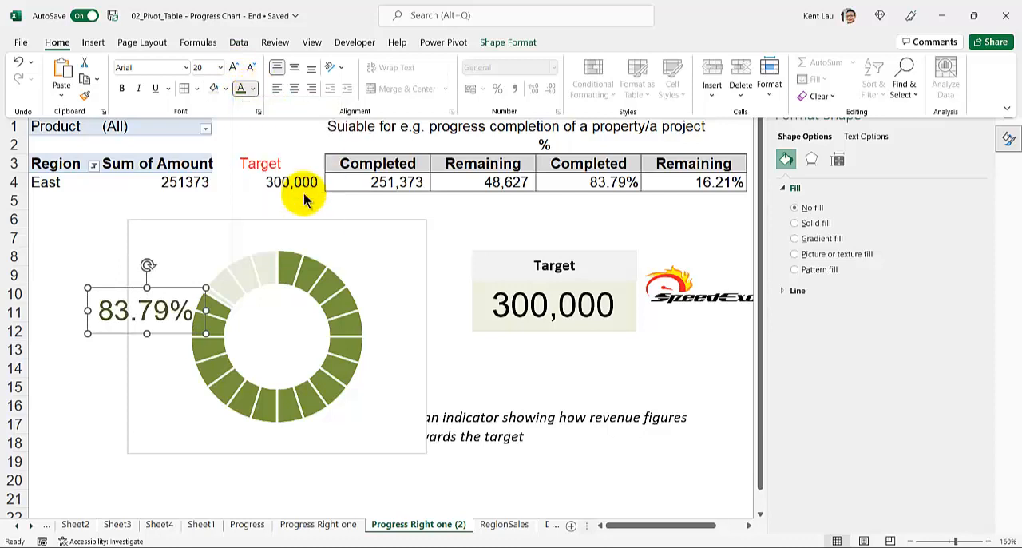
pyautogui.click(185, 69)
pyautogui.click(194, 163)
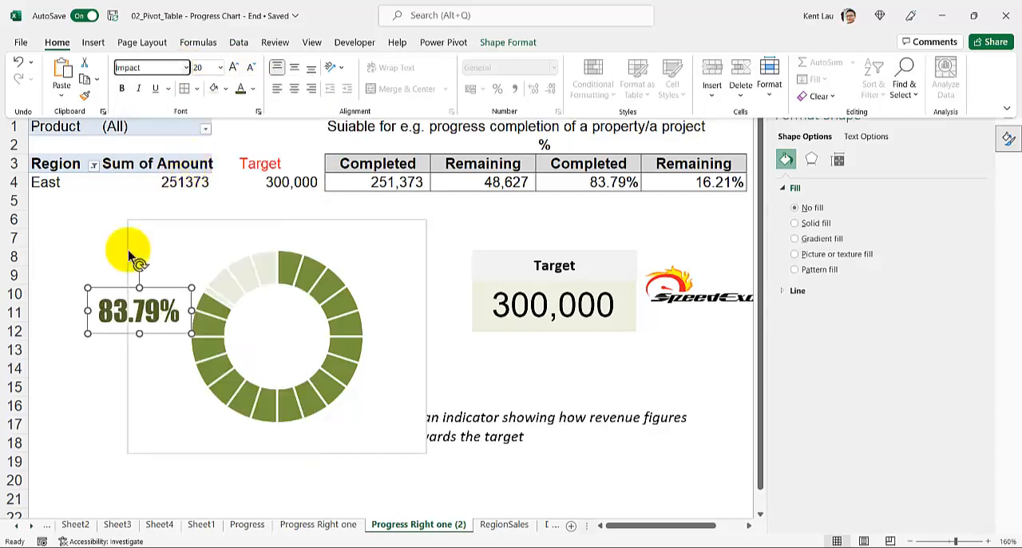
# Step: Move the percentage text box into the centre of the doughnut's hole and deselect it
pyautogui.click(110, 291)
pyautogui.moveTo(110, 291); pyautogui.dragTo(250, 322)
pyautogui.click(83, 292)
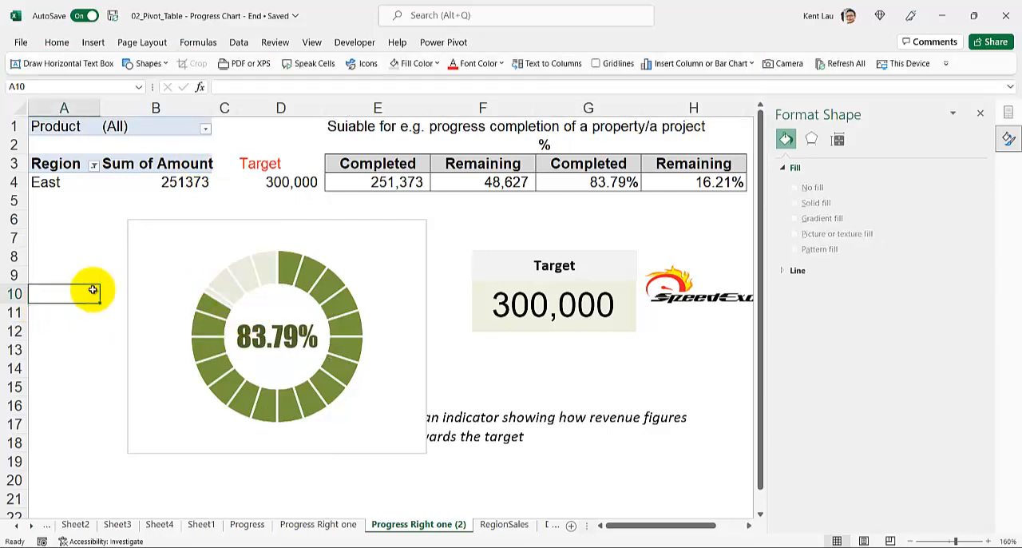
# Step: Change the Target value in cell D4 to 350,000
pyautogui.click(254, 166)
pyautogui.click(255, 181)
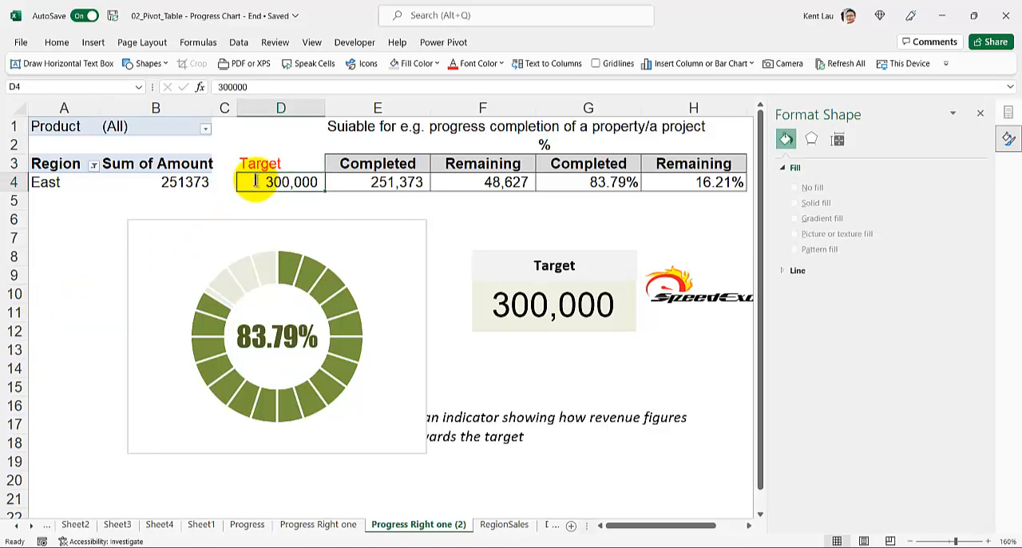
pyautogui.write('350,00')
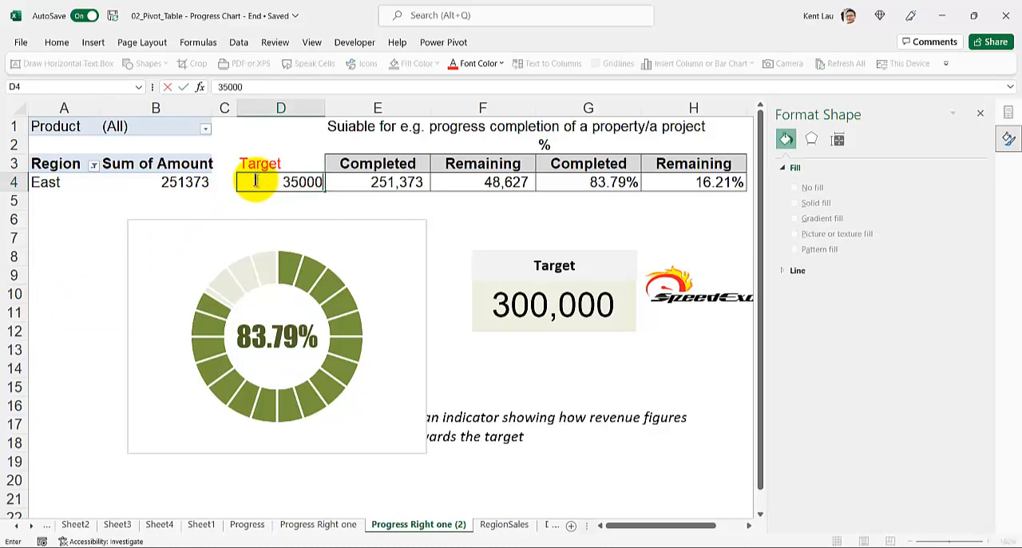
pyautogui.write('0')
pyautogui.press('Return')
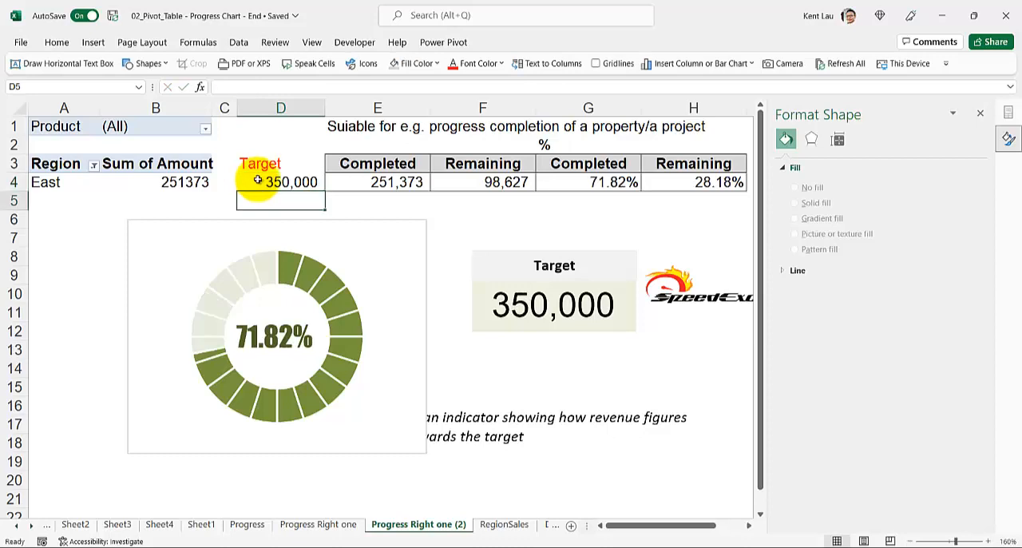
# Step: Select the whole chart area of the doughnut chart
pyautogui.click(280, 351)
pyautogui.click(266, 361)
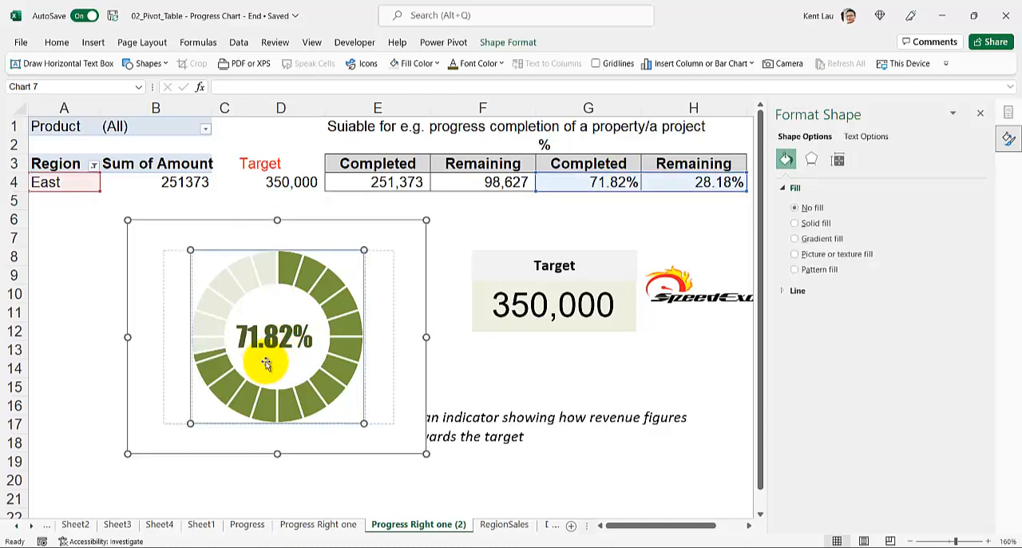
pyautogui.click(142, 352)
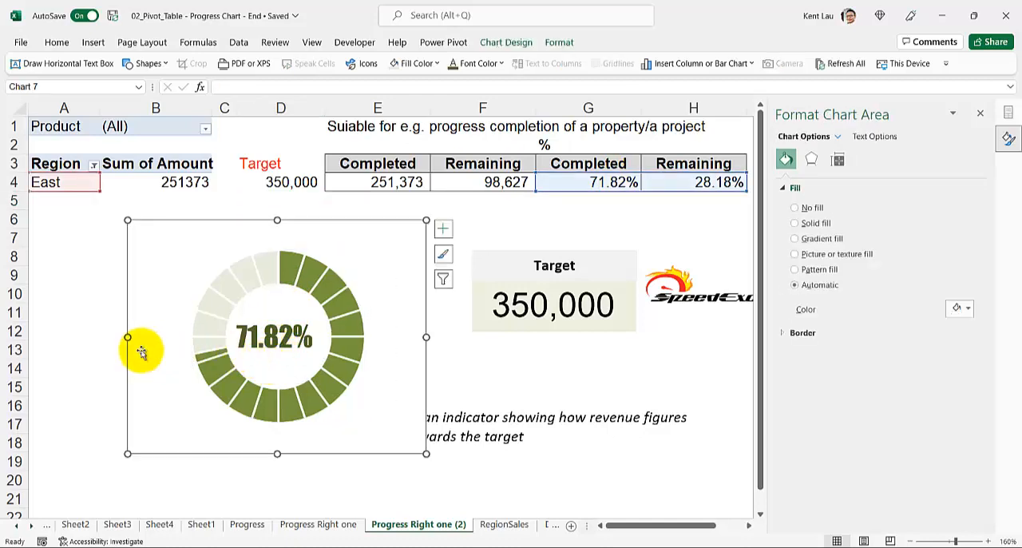